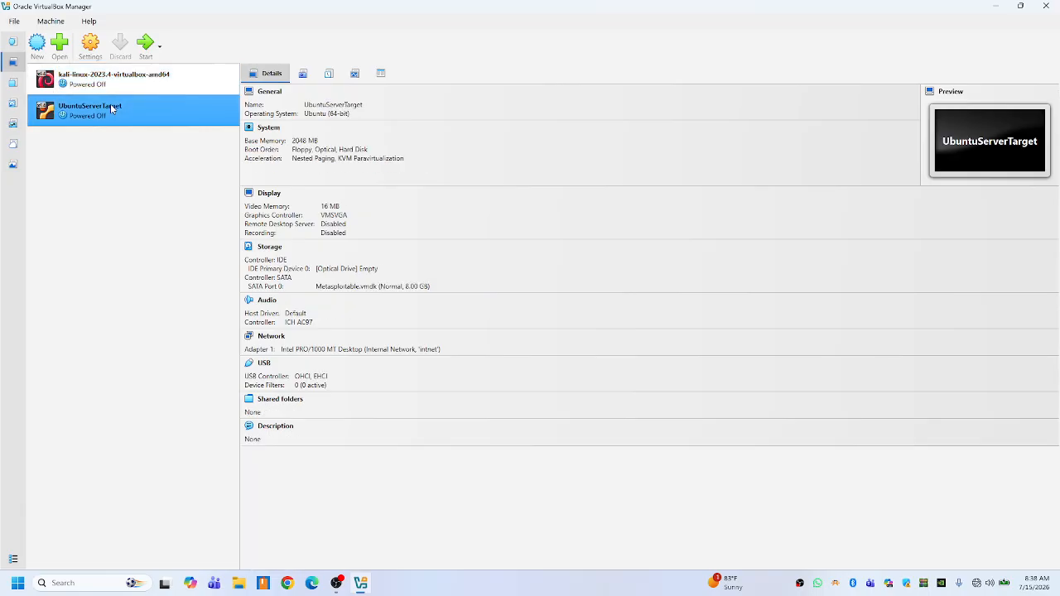
Compare the configuration details of the UbuntuServerTarget and kali-linux-2023.4-virtualbox-amd64 virtual machines
{"action": "left_click", "coordinate": [131, 113]}
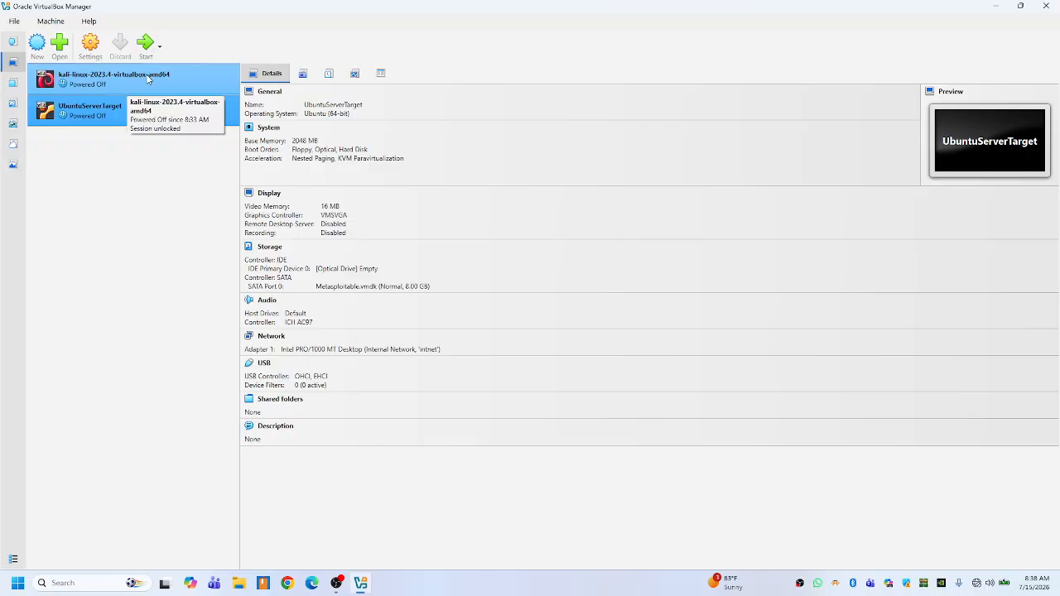
{"action": "left_click", "coordinate": [148, 79]}
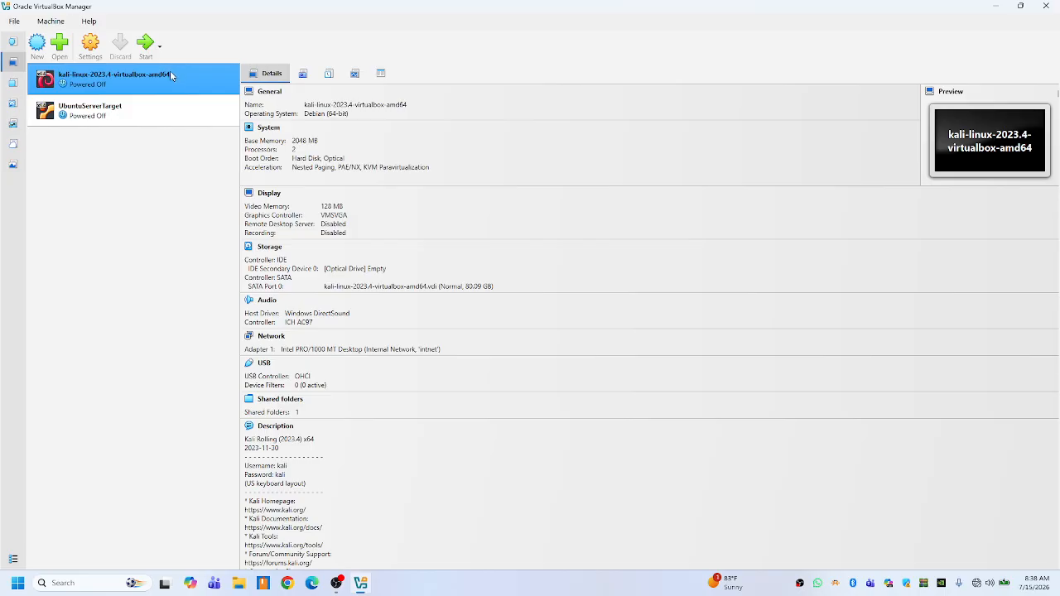
{"action": "left_click", "coordinate": [145, 105]}
{"action": "left_click", "coordinate": [147, 88]}
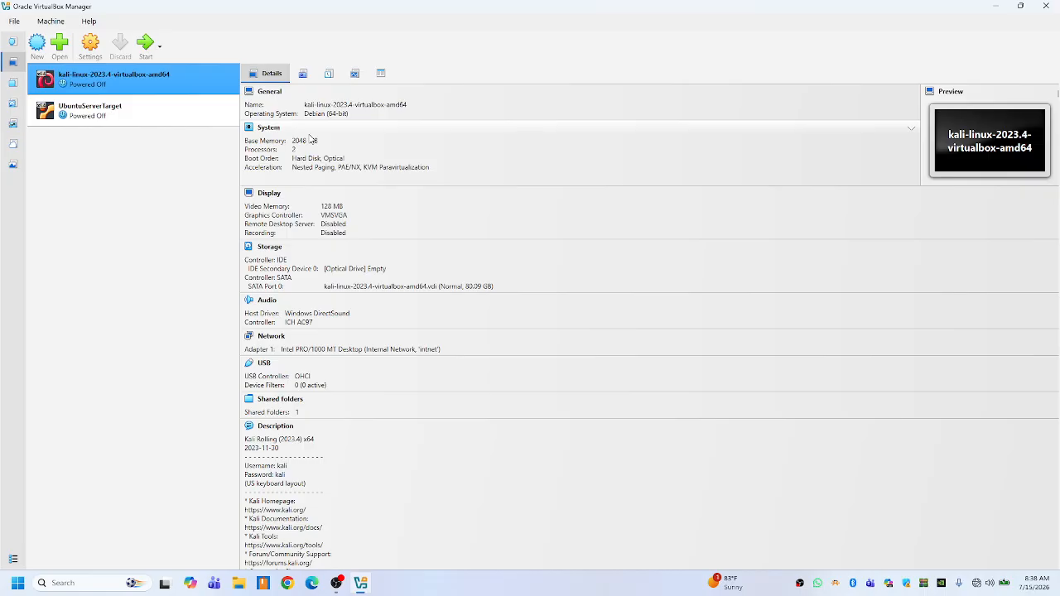
{"action": "left_click", "coordinate": [170, 117]}
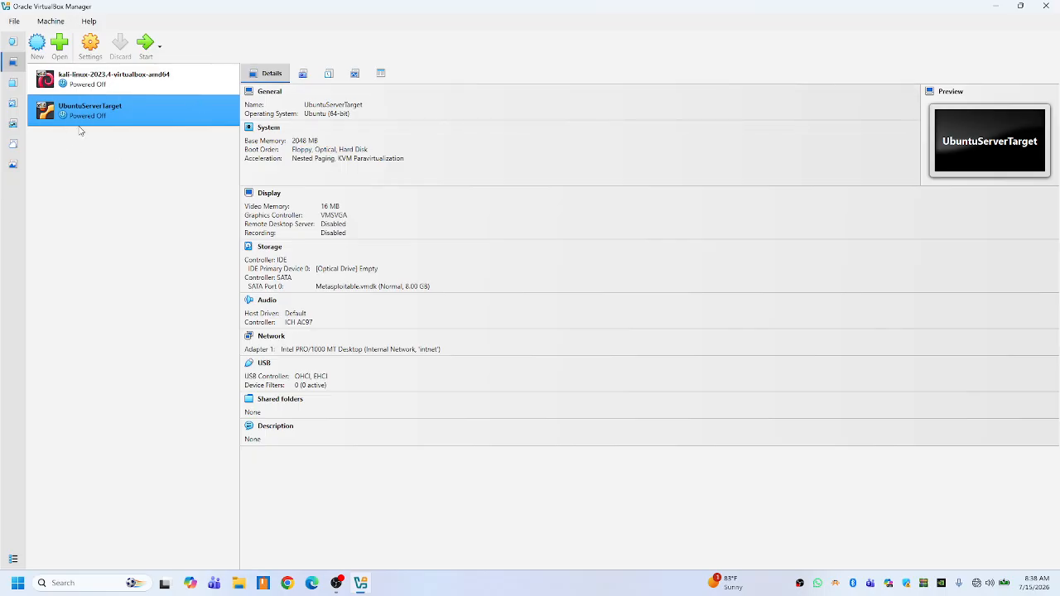
Open the network settings of the kali-linux-2023.4-virtualbox-amd64 machine and look through Adapters 1 to 4
{"action": "left_click", "coordinate": [113, 79]}
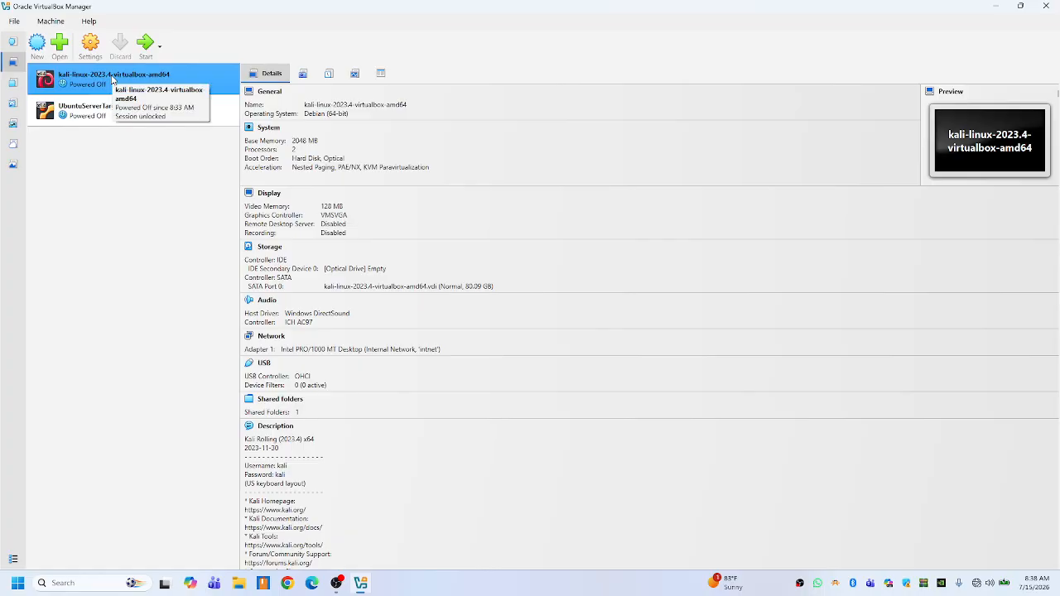
{"action": "right_click", "coordinate": [104, 80]}
{"action": "left_click", "coordinate": [124, 87]}
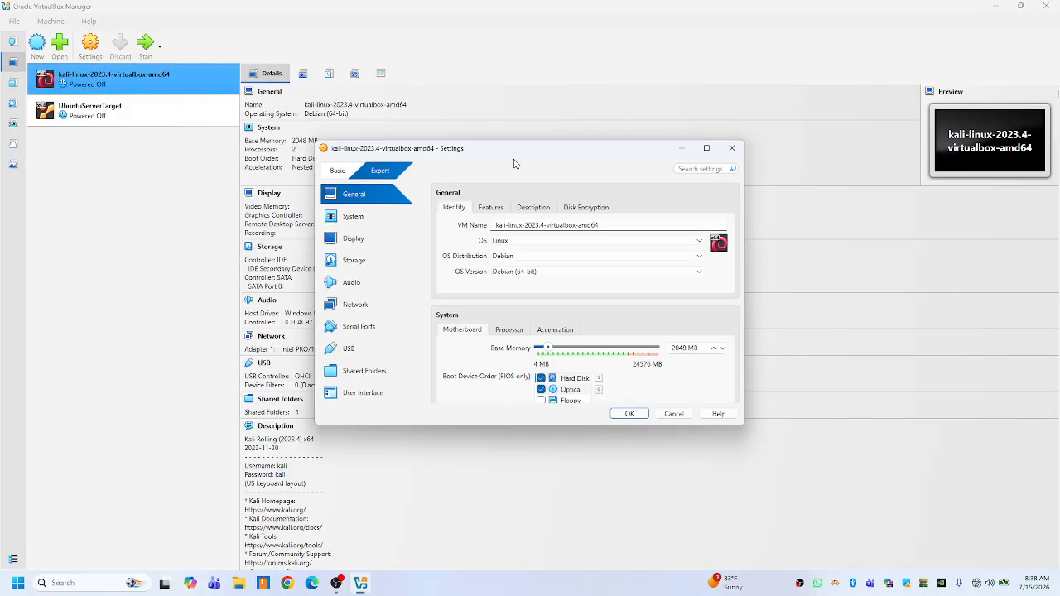
{"action": "left_click", "coordinate": [360, 305]}
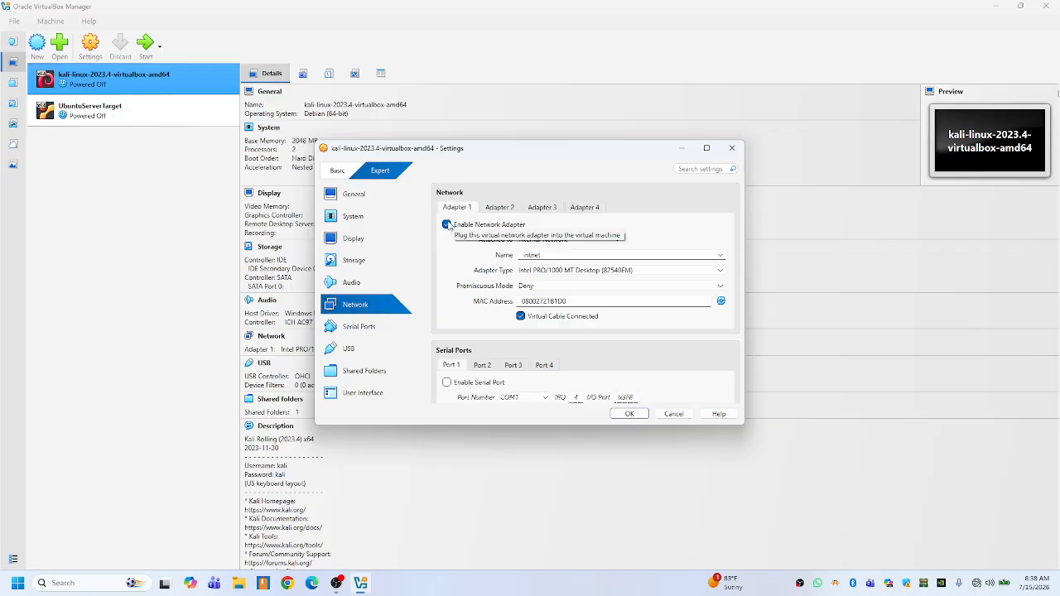
{"action": "left_click", "coordinate": [500, 208]}
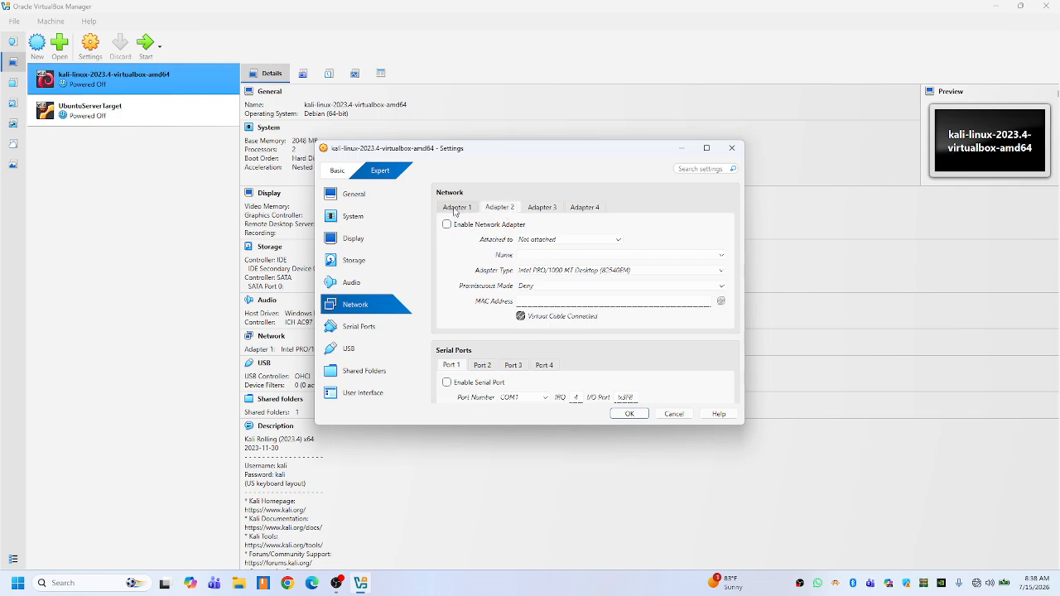
{"action": "left_click", "coordinate": [456, 208]}
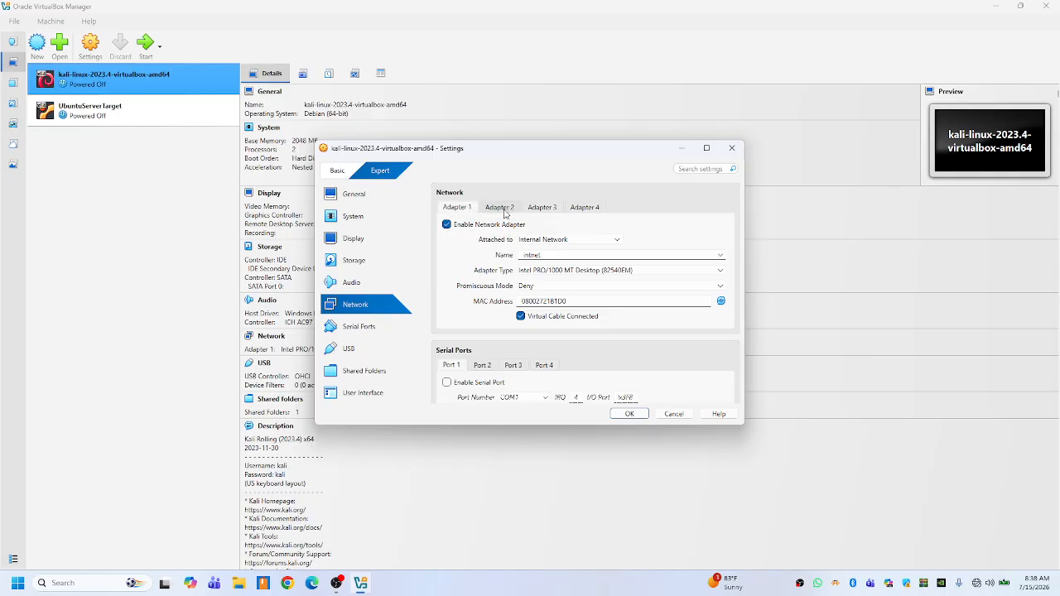
{"action": "left_click", "coordinate": [501, 210]}
{"action": "left_click", "coordinate": [542, 209]}
{"action": "left_click", "coordinate": [586, 209]}
{"action": "left_click", "coordinate": [458, 211]}
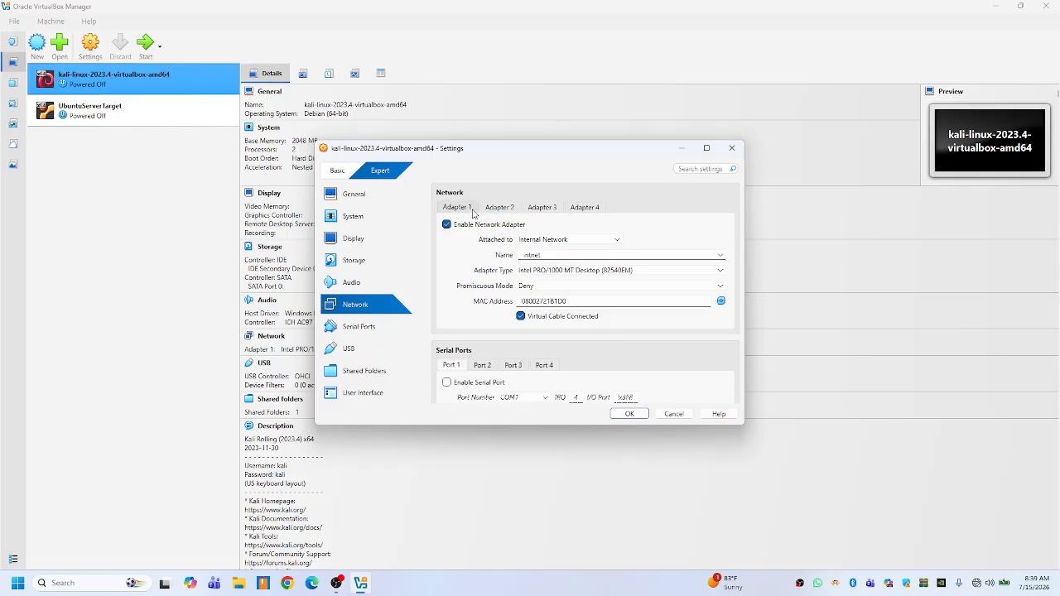
Attach the Kali machine's Adapter 1 to a Host-only Adapter using VirtualBox Host-Only Ethernet Adapter #2, and save the settings
{"action": "left_click", "coordinate": [548, 240]}
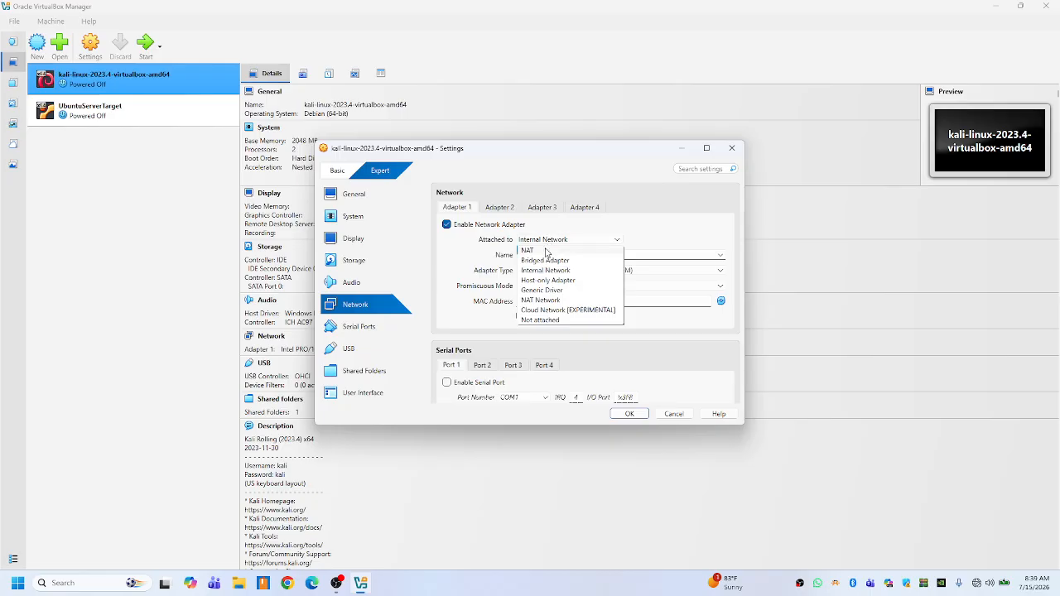
{"action": "left_click", "coordinate": [542, 282]}
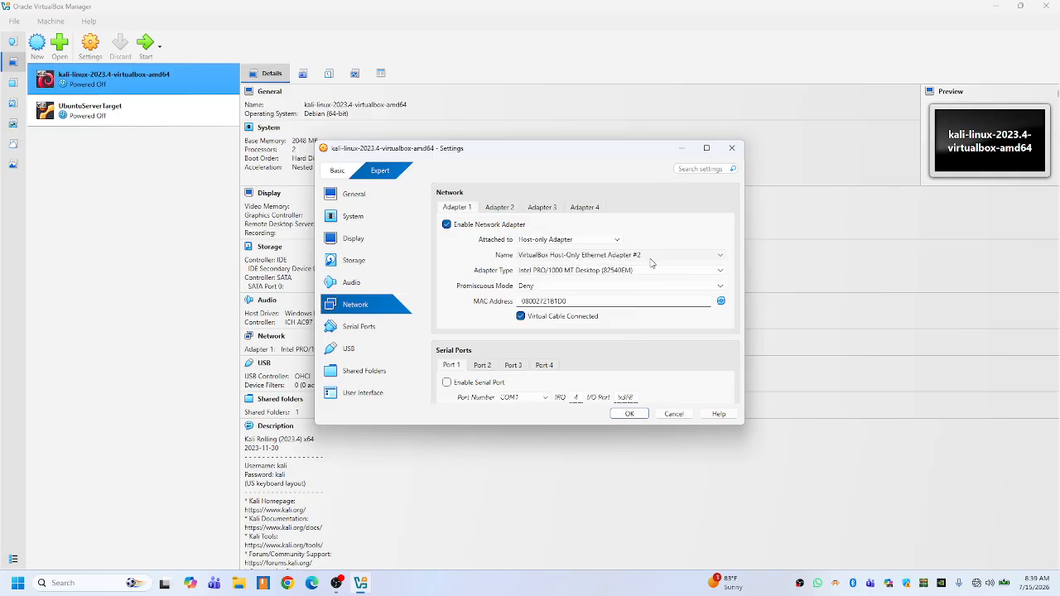
{"action": "left_click", "coordinate": [539, 256]}
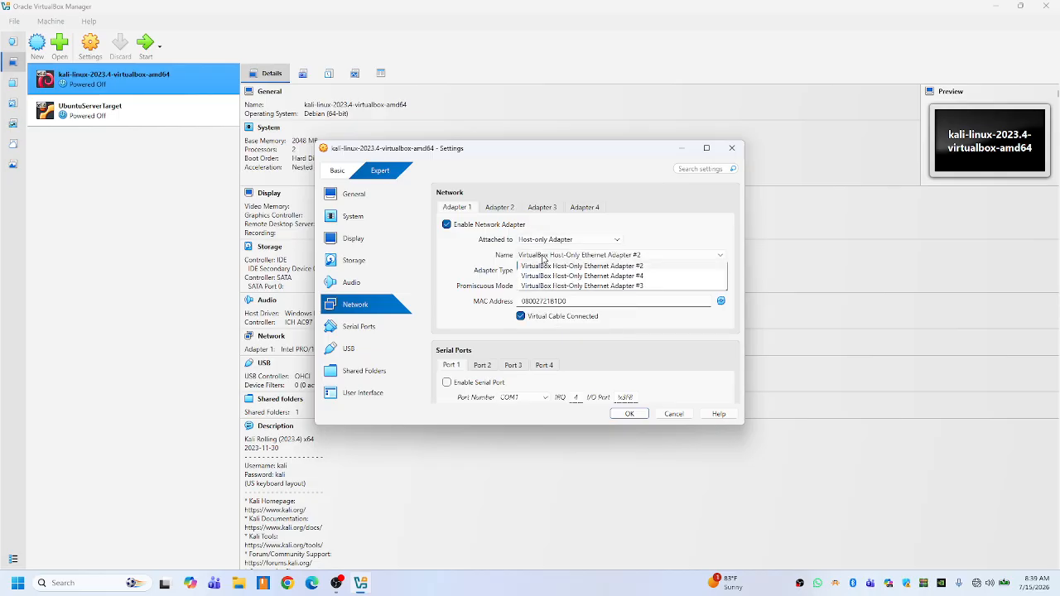
{"action": "left_click", "coordinate": [543, 260]}
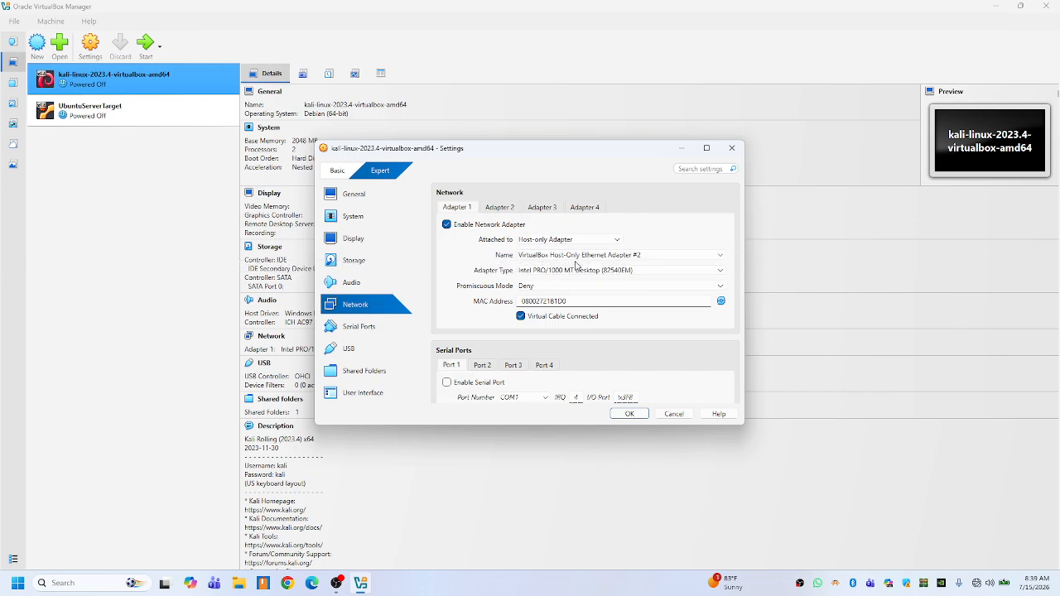
{"action": "left_click", "coordinate": [628, 413]}
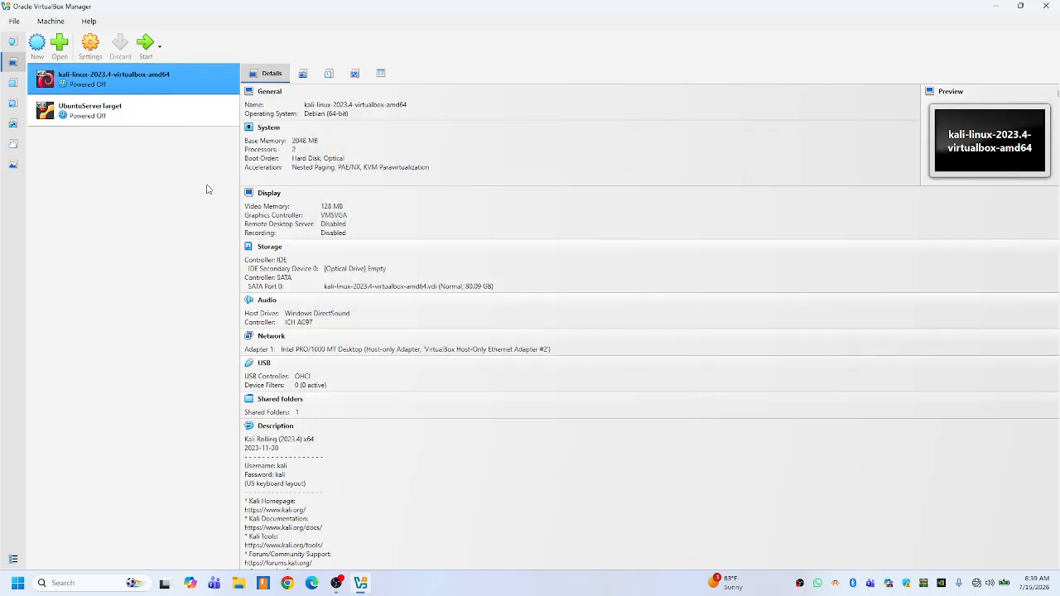
Attach UbuntuServerTarget's network Adapter 1 to a Host-only Adapter using VirtualBox Host-Only Ethernet Adapter #2, and save the settings
{"action": "right_click", "coordinate": [142, 107]}
{"action": "left_click", "coordinate": [164, 114]}
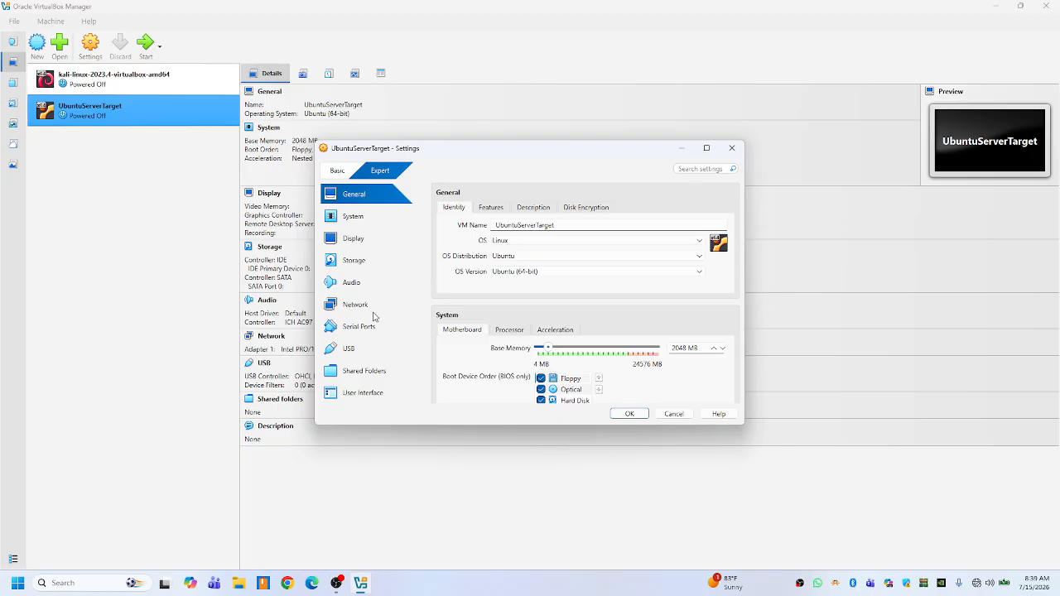
{"action": "left_click", "coordinate": [358, 305]}
{"action": "left_click", "coordinate": [534, 241]}
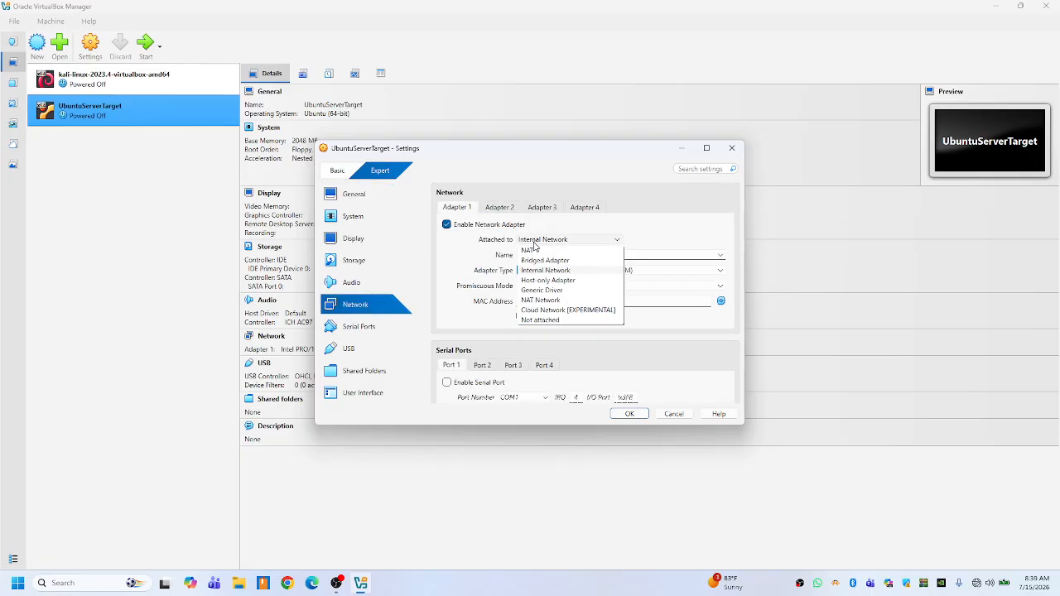
{"action": "left_click", "coordinate": [546, 281]}
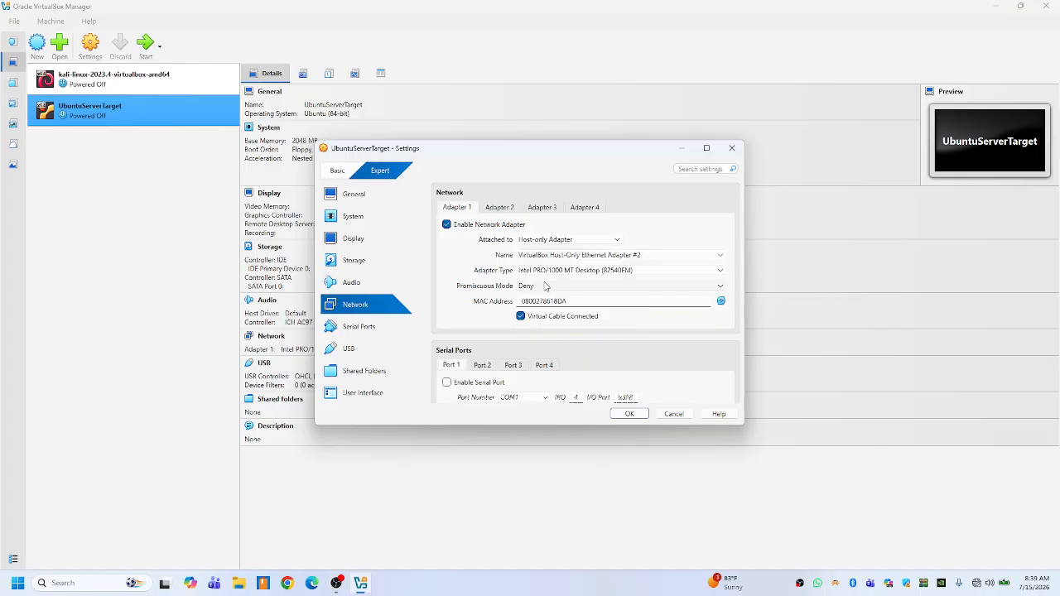
{"action": "left_click", "coordinate": [627, 414]}
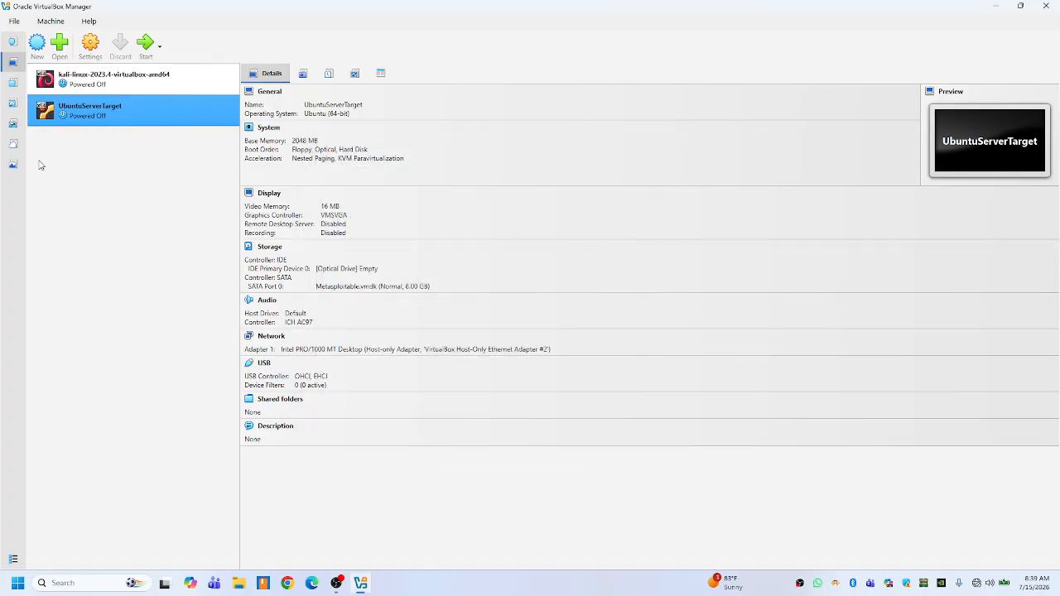
Examine the DHCP server address and the lower and upper address bounds of VirtualBox Host-Only Ethernet Adapter #2
{"action": "left_click", "coordinate": [12, 125]}
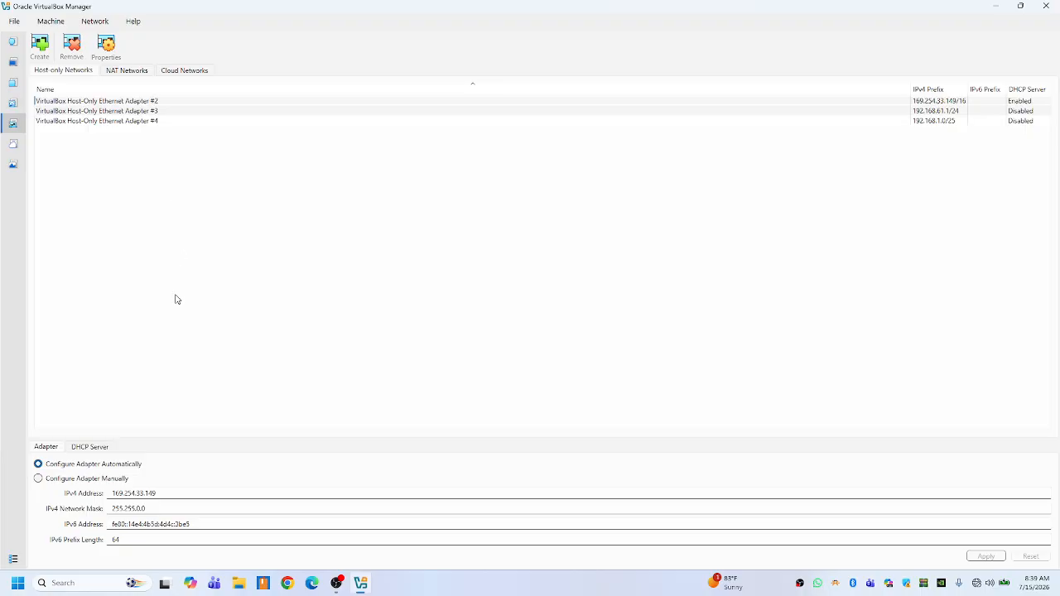
{"action": "left_click", "coordinate": [90, 447]}
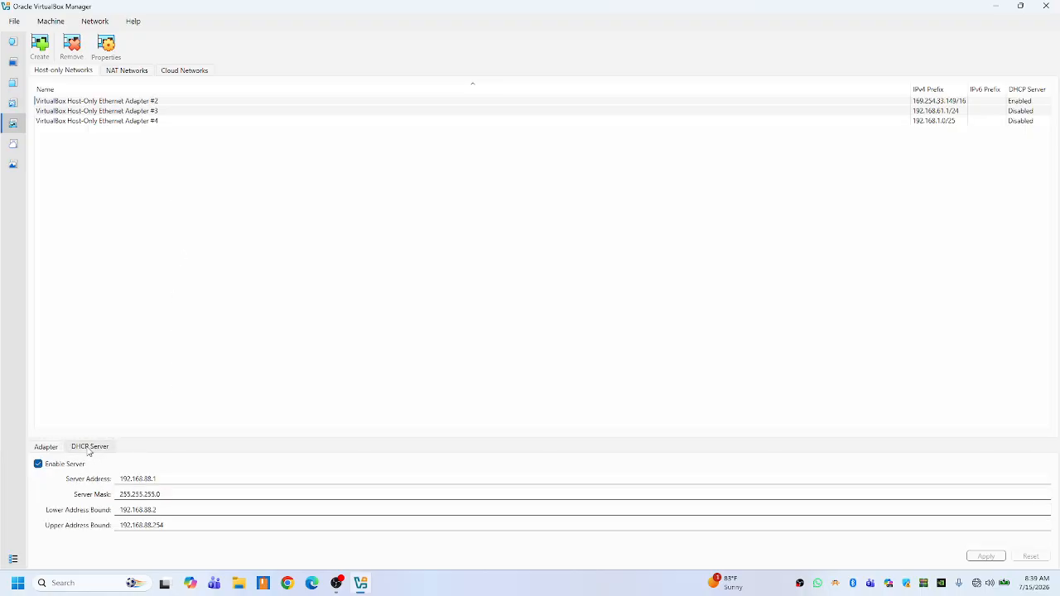
{"action": "left_click_drag", "start_coordinate": [173, 479], "coordinate": [114, 478]}
{"action": "left_click", "coordinate": [265, 475]}
{"action": "left_click_drag", "start_coordinate": [265, 475], "coordinate": [69, 469]}
{"action": "left_click", "coordinate": [265, 477]}
{"action": "left_click_drag", "start_coordinate": [183, 482], "coordinate": [116, 478]}
{"action": "left_click", "coordinate": [220, 480]}
{"action": "left_click_drag", "start_coordinate": [220, 480], "coordinate": [103, 478]}
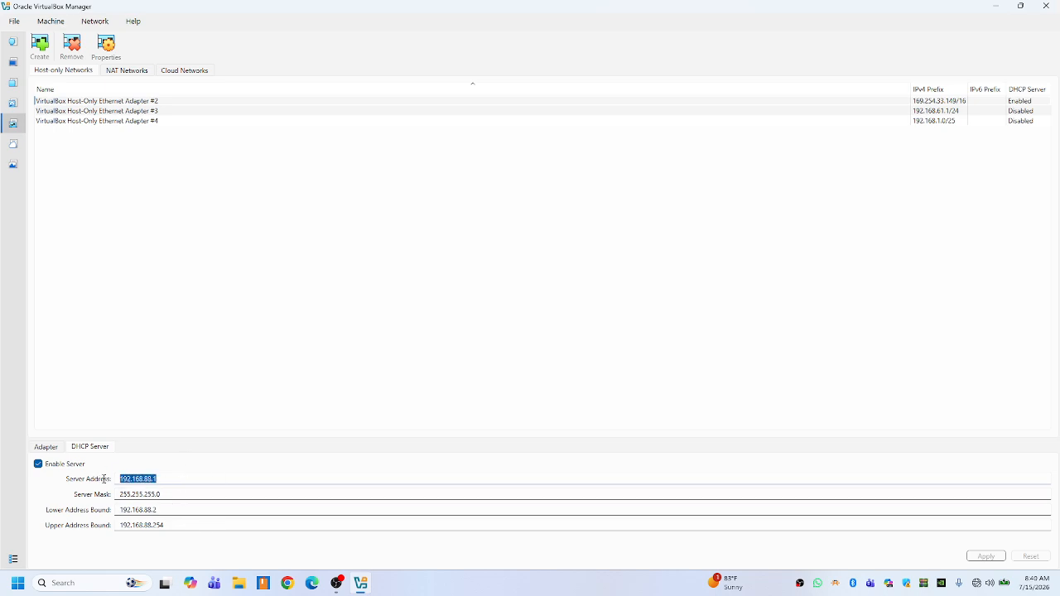
{"action": "left_click", "coordinate": [151, 482]}
{"action": "left_click_drag", "start_coordinate": [228, 485], "coordinate": [115, 481]}
{"action": "left_click_drag", "start_coordinate": [163, 512], "coordinate": [86, 518]}
{"action": "left_click", "coordinate": [146, 514]}
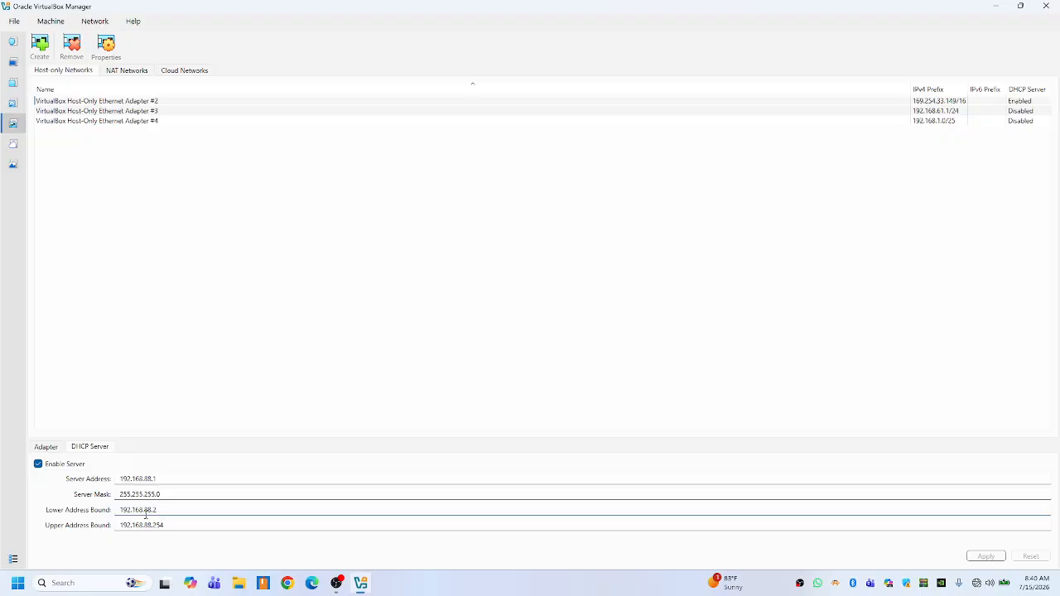
{"action": "left_click_drag", "start_coordinate": [191, 525], "coordinate": [118, 519]}
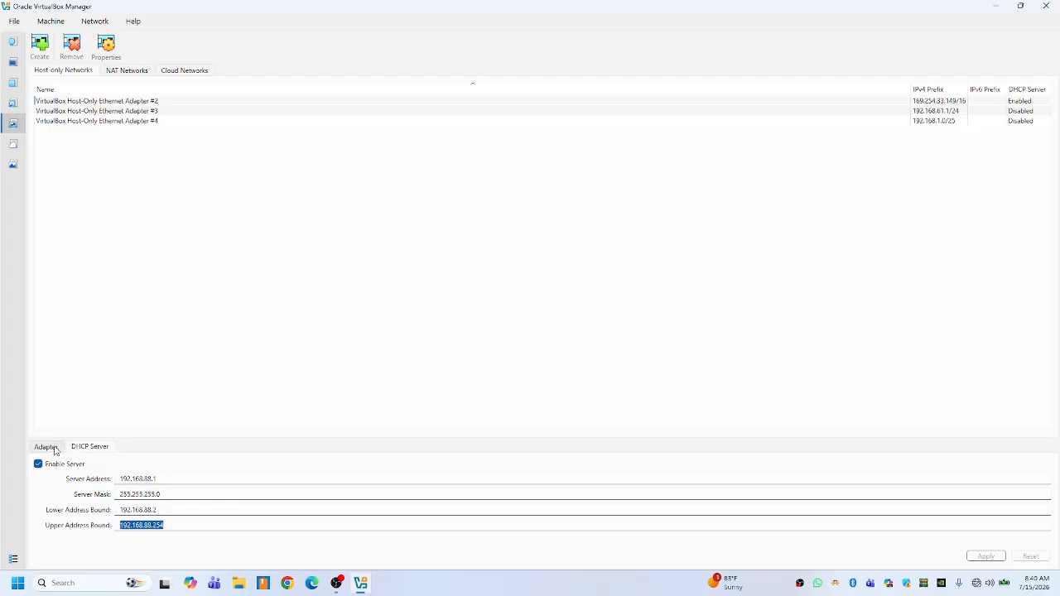
Switch Host-Only Ethernet Adapter #2 to manual configuration to inspect its IPv4 address, and return it to automatic configuration
{"action": "left_click", "coordinate": [53, 448]}
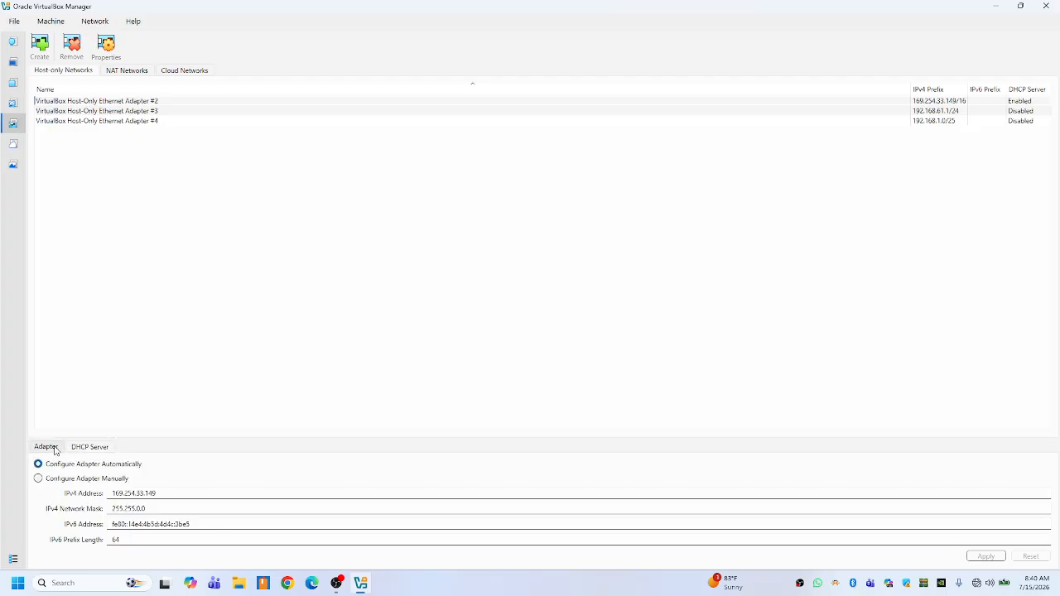
{"action": "left_click", "coordinate": [93, 482]}
{"action": "left_click", "coordinate": [166, 495]}
{"action": "double_click", "coordinate": [167, 495]}
{"action": "left_click", "coordinate": [166, 491]}
{"action": "left_click_drag", "start_coordinate": [166, 492], "coordinate": [33, 480]}
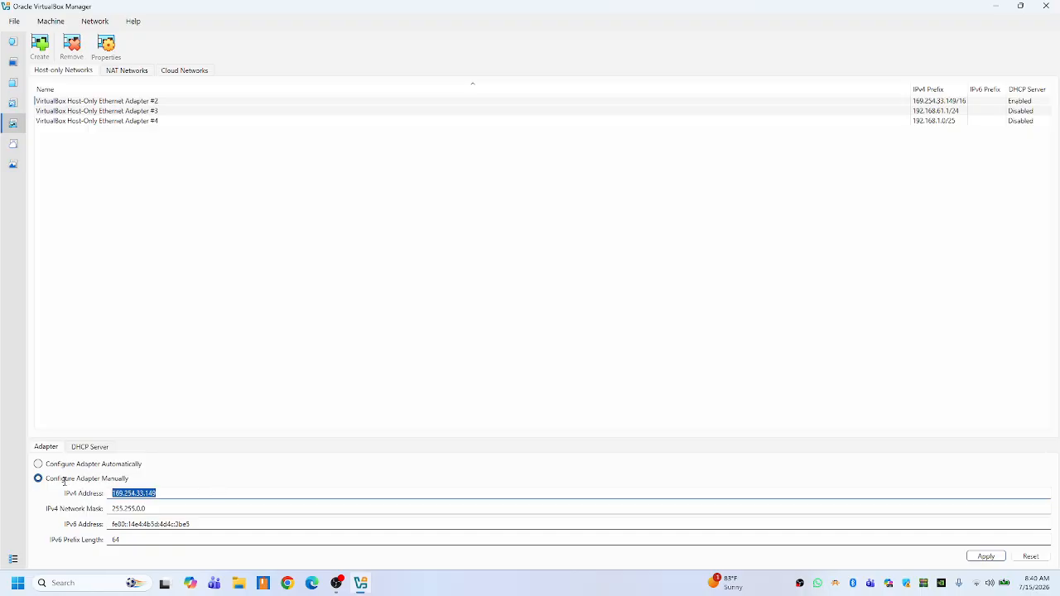
{"action": "left_click", "coordinate": [256, 499]}
{"action": "double_click", "coordinate": [256, 499]}
{"action": "left_click", "coordinate": [257, 500]}
{"action": "left_click", "coordinate": [100, 472]}
{"action": "left_click", "coordinate": [90, 446]}
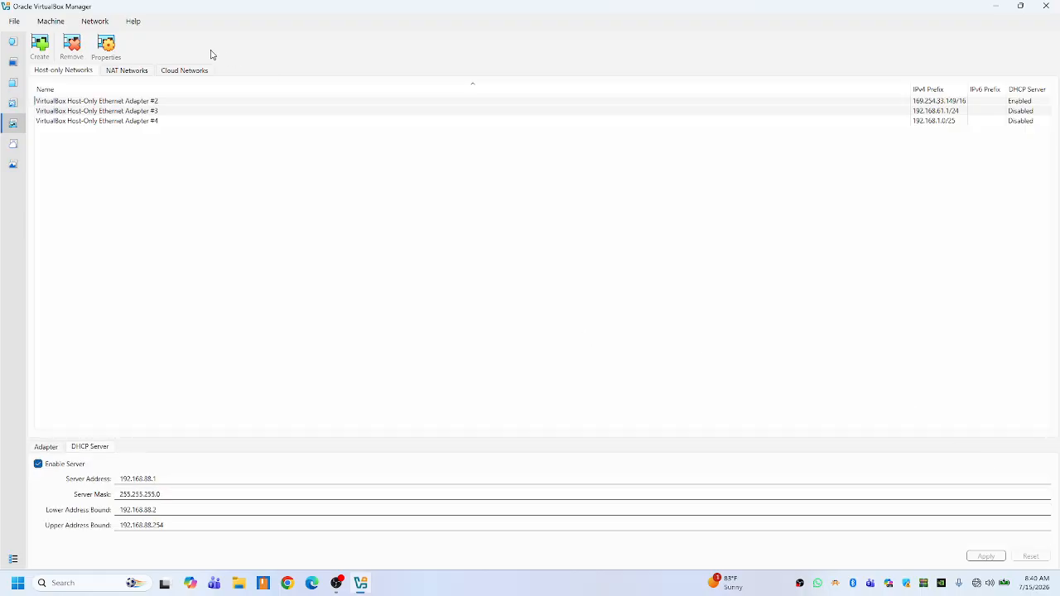
Check the Adapter 1 network attachment in the Kali machine's settings and close them
{"action": "left_click", "coordinate": [15, 66]}
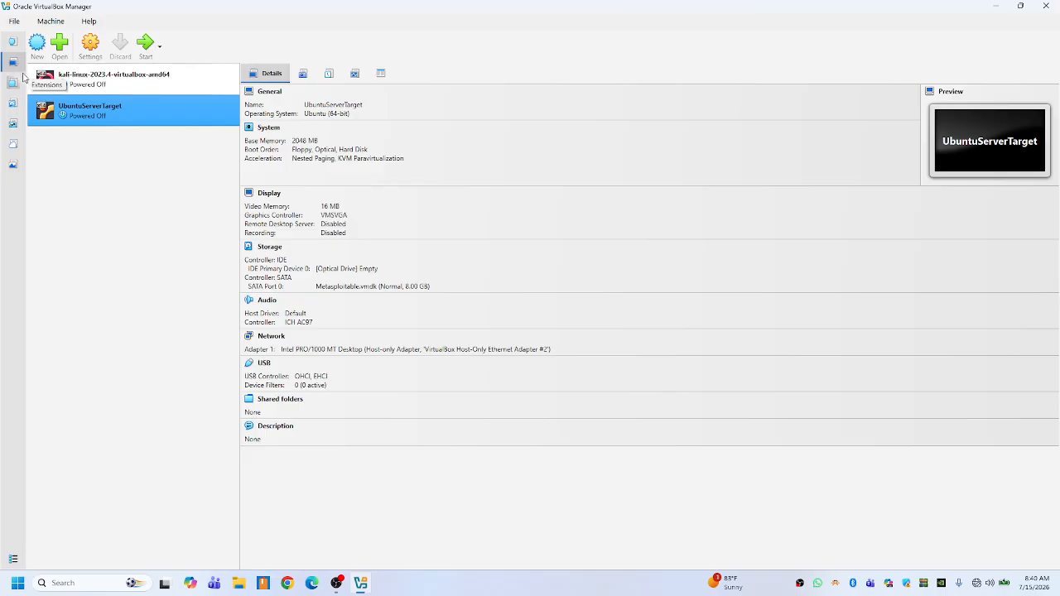
{"action": "left_click", "coordinate": [176, 89]}
{"action": "right_click", "coordinate": [179, 87]}
{"action": "left_click", "coordinate": [197, 88]}
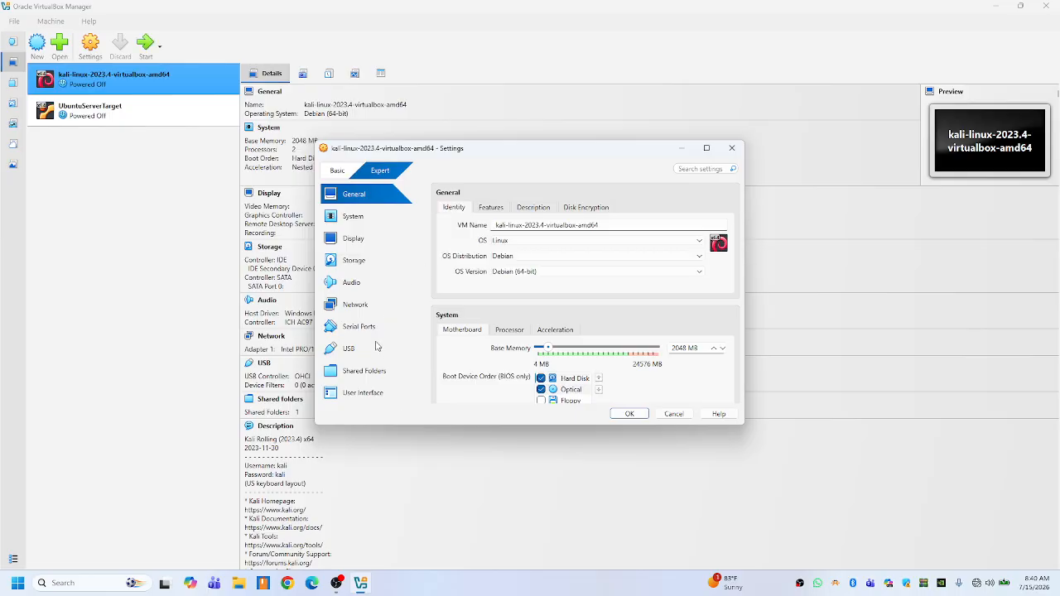
{"action": "left_click", "coordinate": [374, 305]}
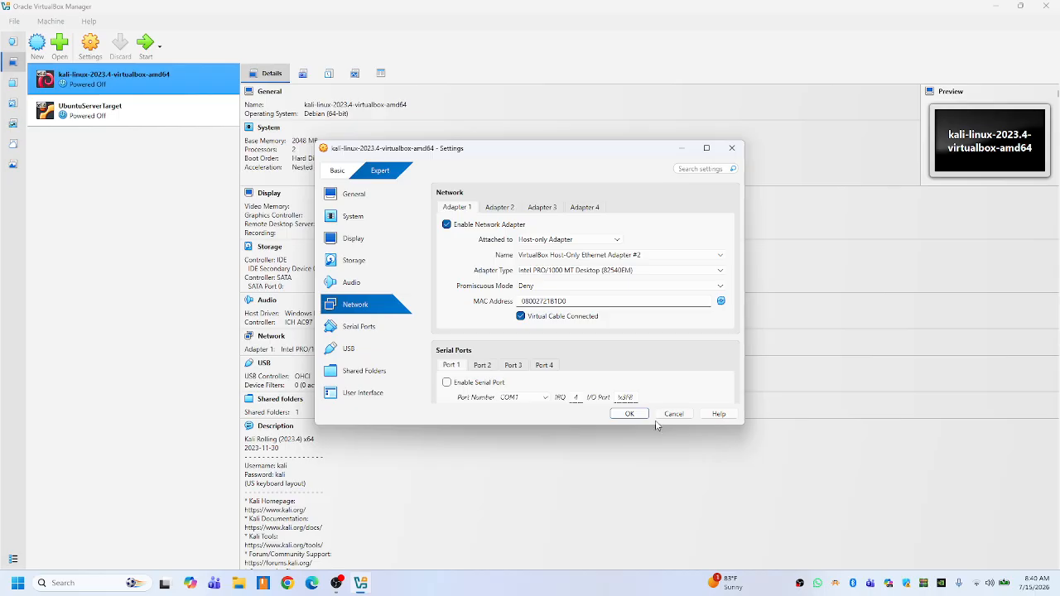
{"action": "left_click", "coordinate": [629, 414]}
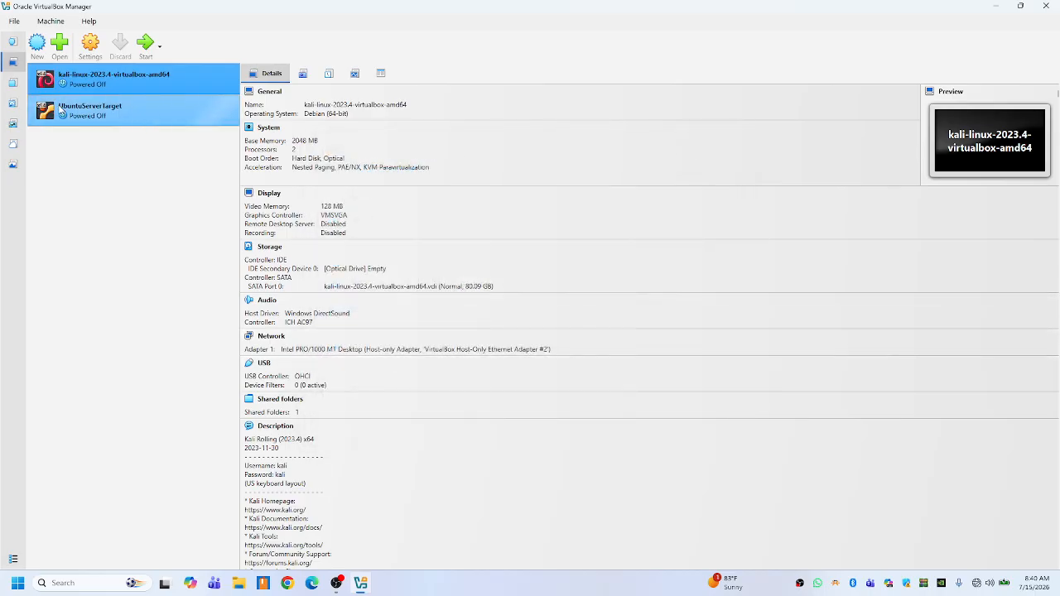
Check the Adapter 1 network attachment in UbuntuServerTarget's settings and close them
{"action": "left_click", "coordinate": [109, 116]}
{"action": "right_click", "coordinate": [109, 119]}
{"action": "left_click", "coordinate": [133, 128]}
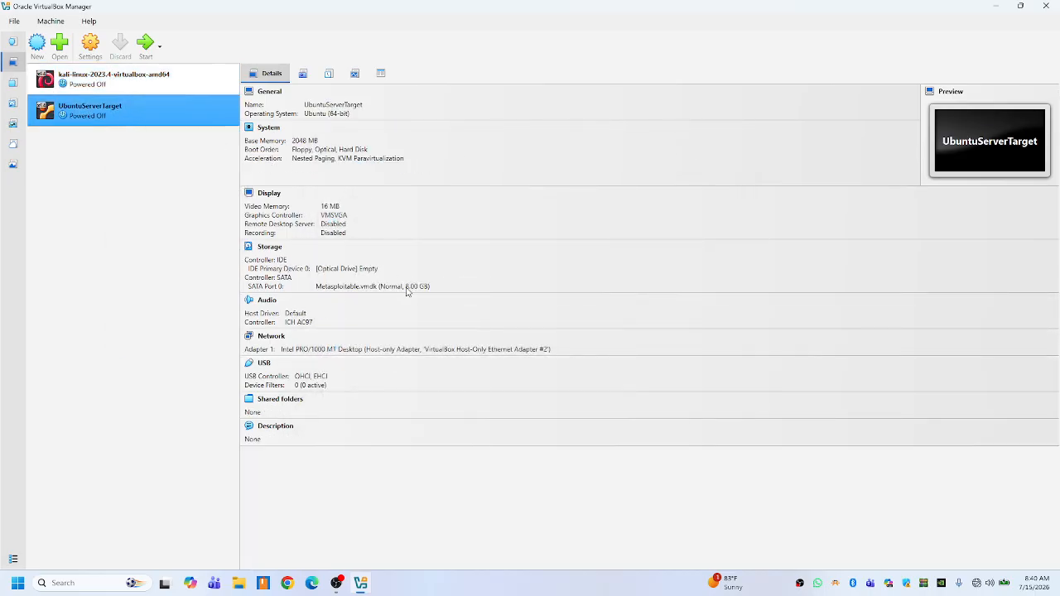
{"action": "left_click", "coordinate": [381, 307]}
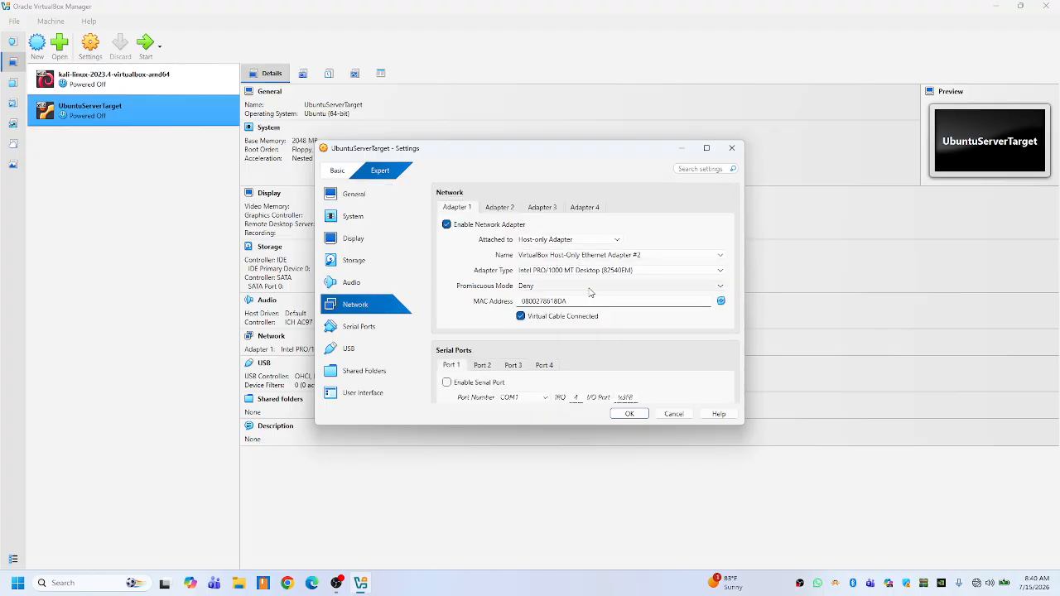
{"action": "left_click", "coordinate": [629, 414]}
Start the kali-linux-2023.4-virtualbox-amd64 and UbuntuServerTarget virtual machines
{"action": "left_click", "coordinate": [154, 82]}
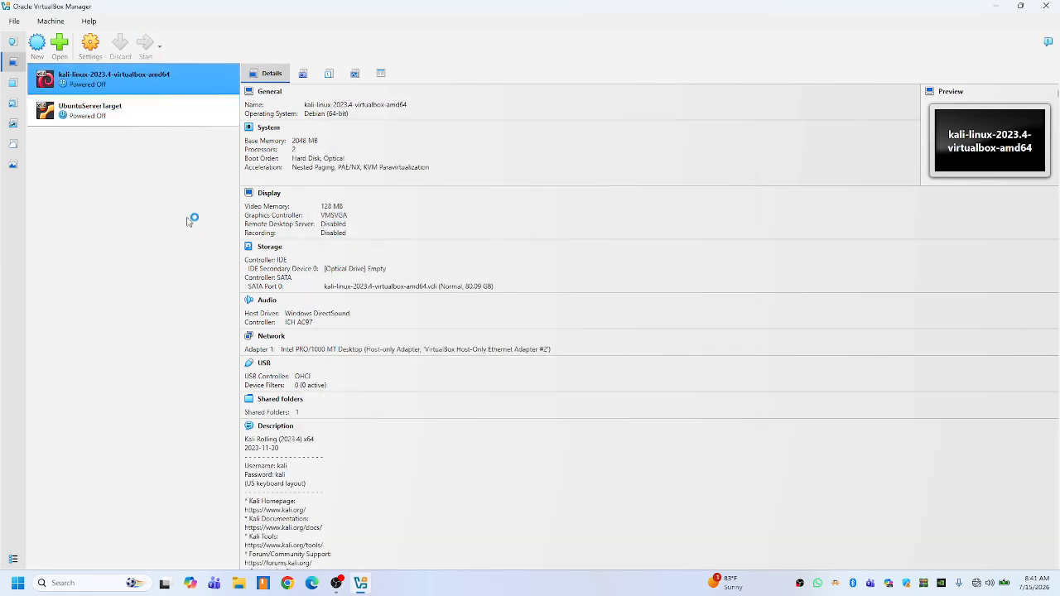
{"action": "left_click", "coordinate": [163, 116]}
{"action": "left_click", "coordinate": [145, 49]}
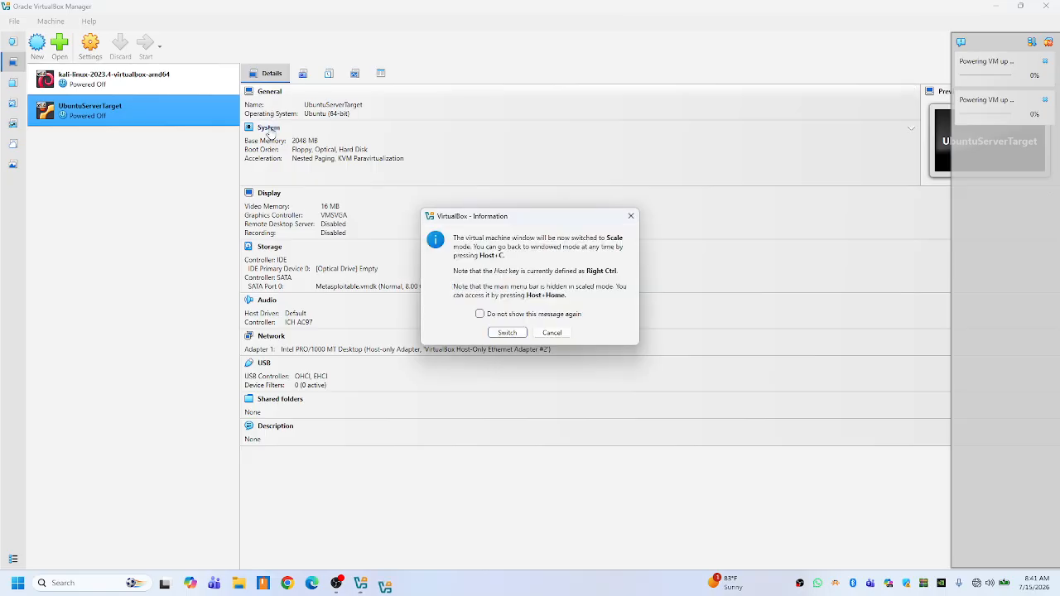
Accept the switch to Scale mode for the starting virtual machine window, including the repeated notice
{"action": "left_click", "coordinate": [514, 334]}
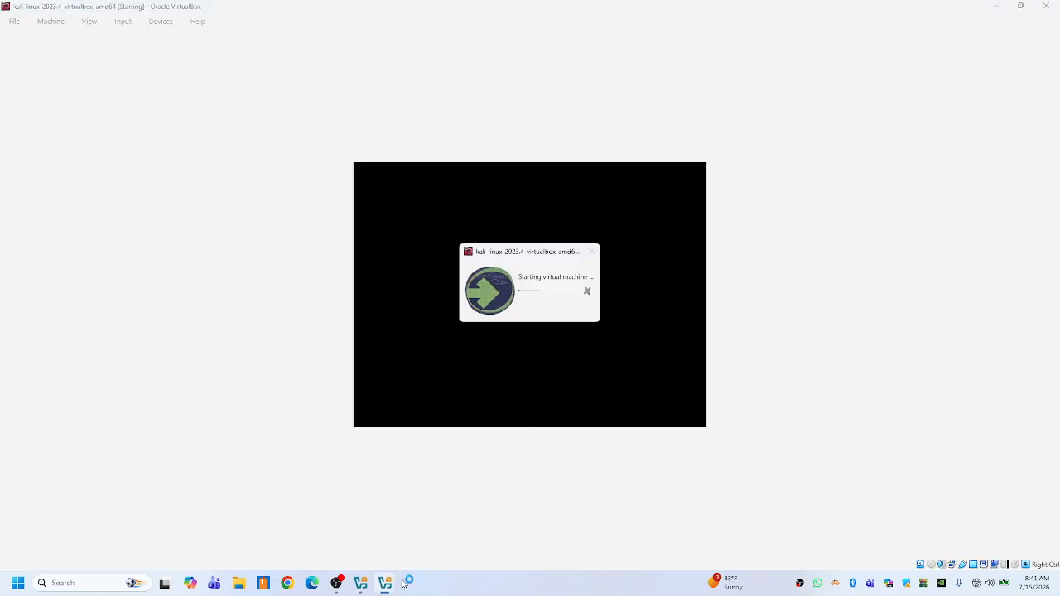
{"action": "mouse_move", "coordinate": [385, 583]}
{"action": "left_click", "coordinate": [362, 539]}
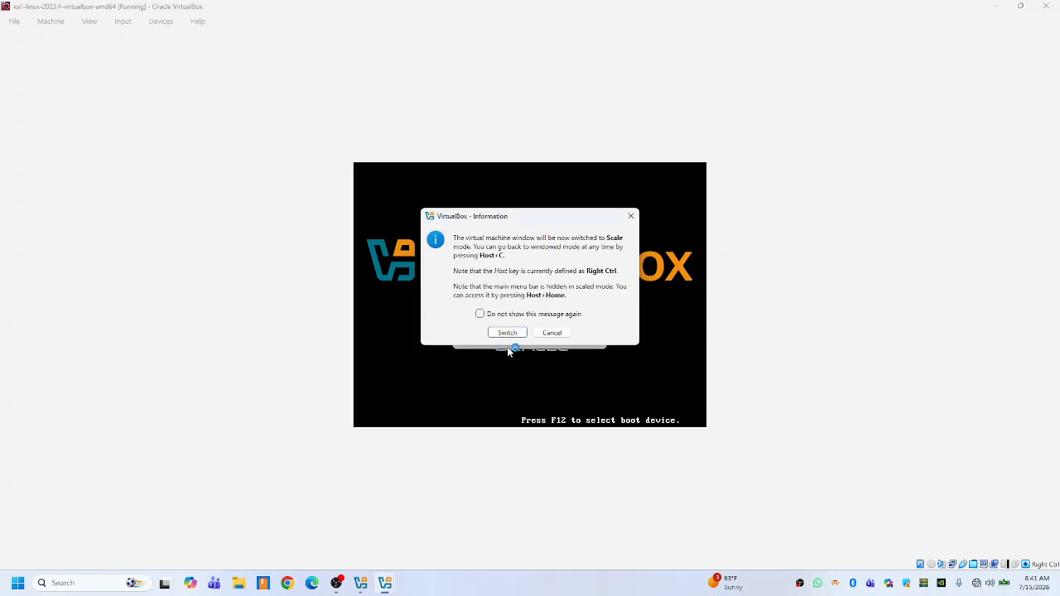
{"action": "left_click", "coordinate": [515, 334]}
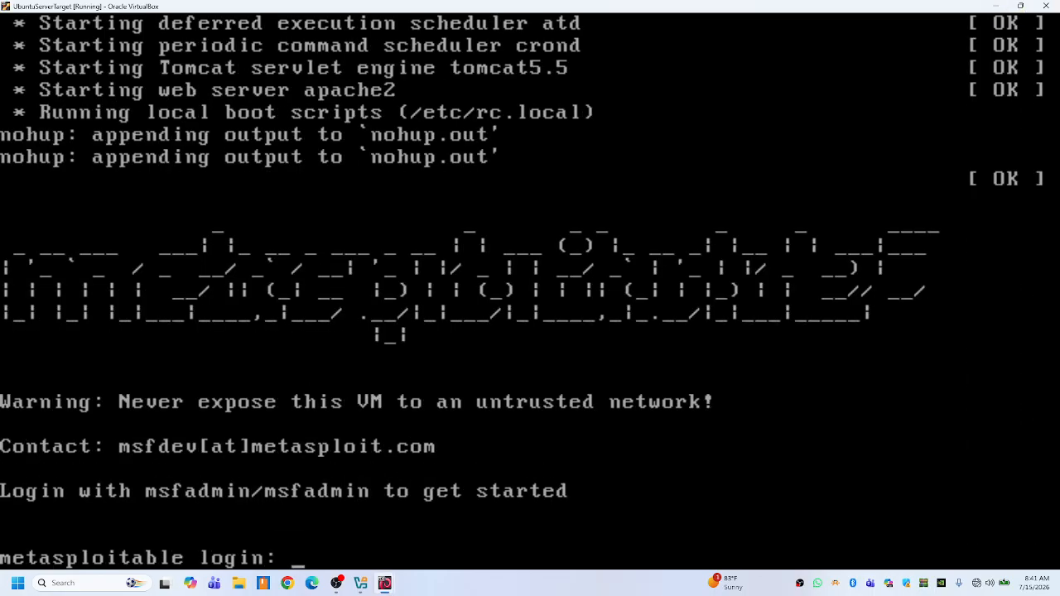
Log in to the UbuntuServerTarget console with the account's username and password
{"action": "type", "text": "msfadmin"}
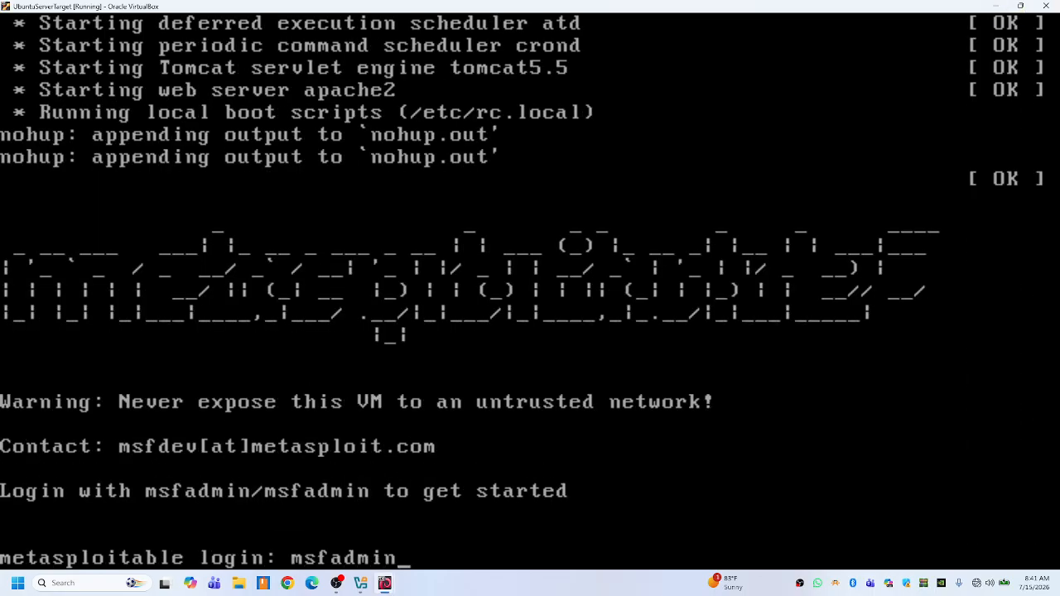
{"action": "key", "text": "Return"}
{"action": "type", "text": "msfadmin"}
{"action": "key", "text": "Return"}
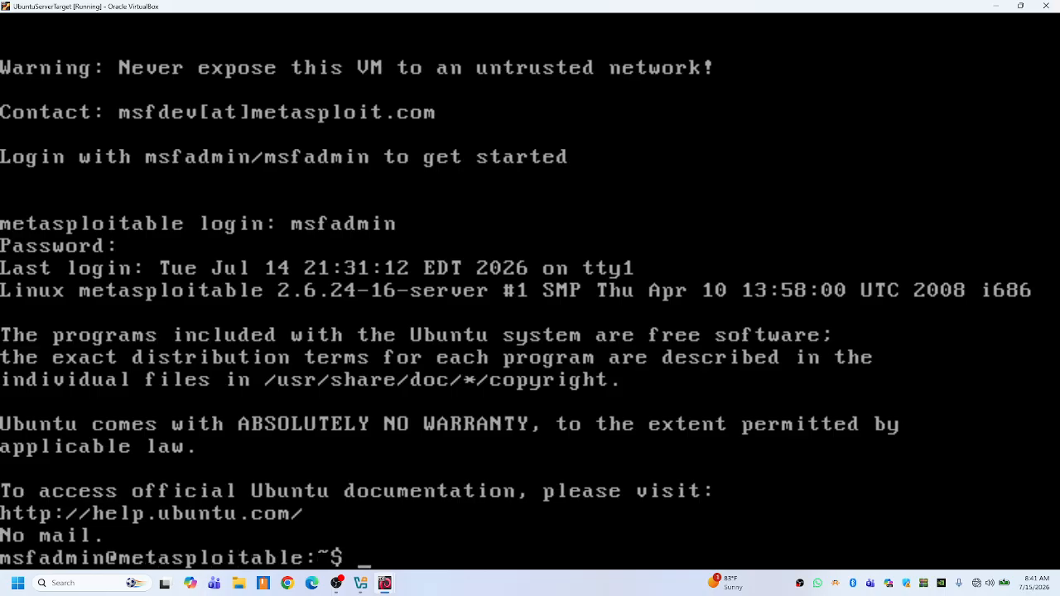
Run ifconfig and ifconfig eth0 on UbuntuServerTarget to check its IP address
{"action": "type", "text": "ifcon"}
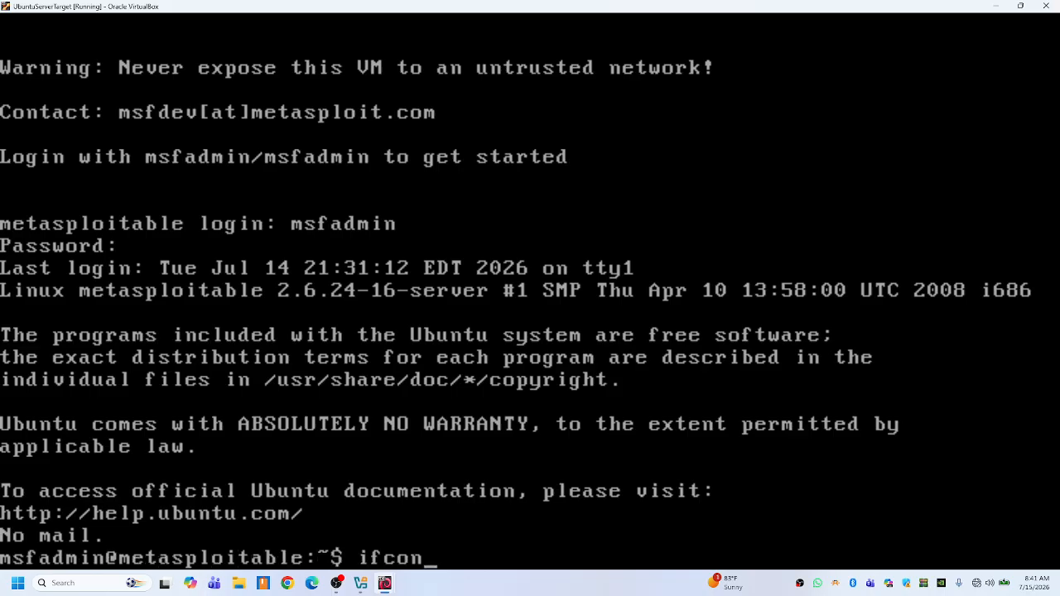
{"action": "type", "text": "fig"}
{"action": "key", "text": "Return"}
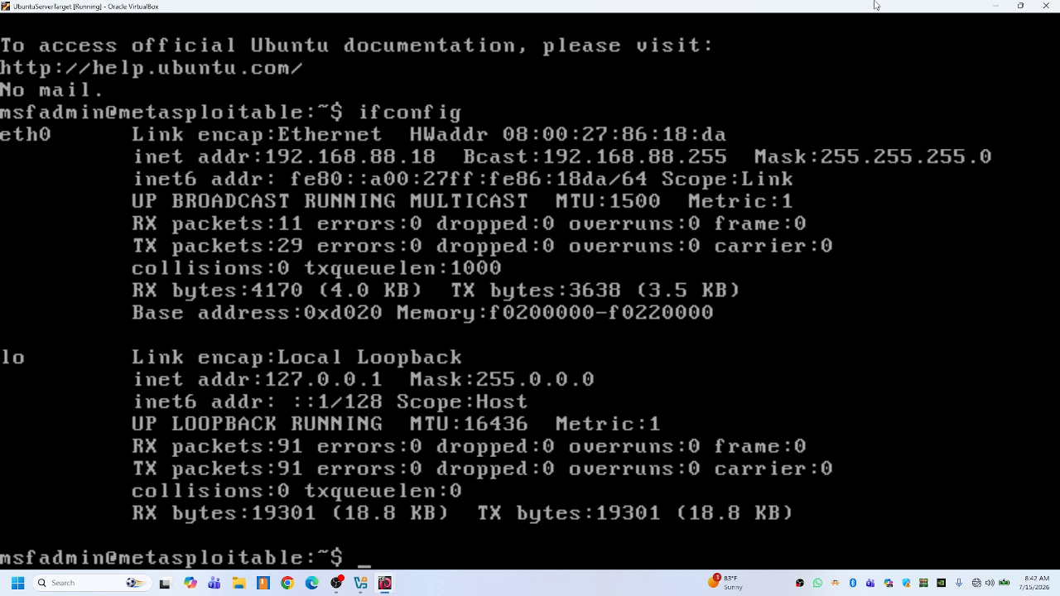
{"action": "type", "text": "ifconfig "}
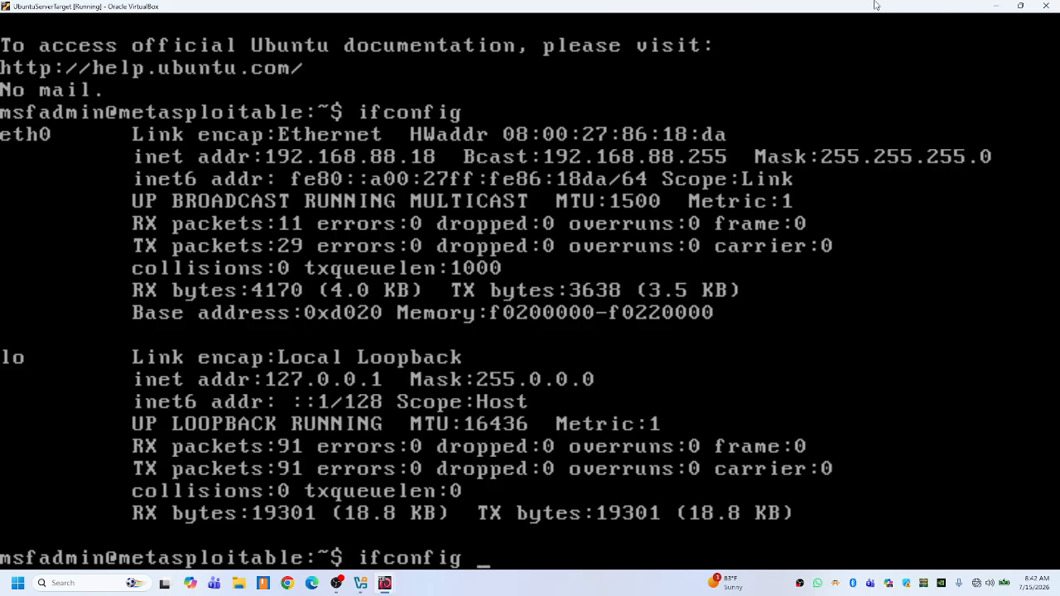
{"action": "type", "text": "eth0"}
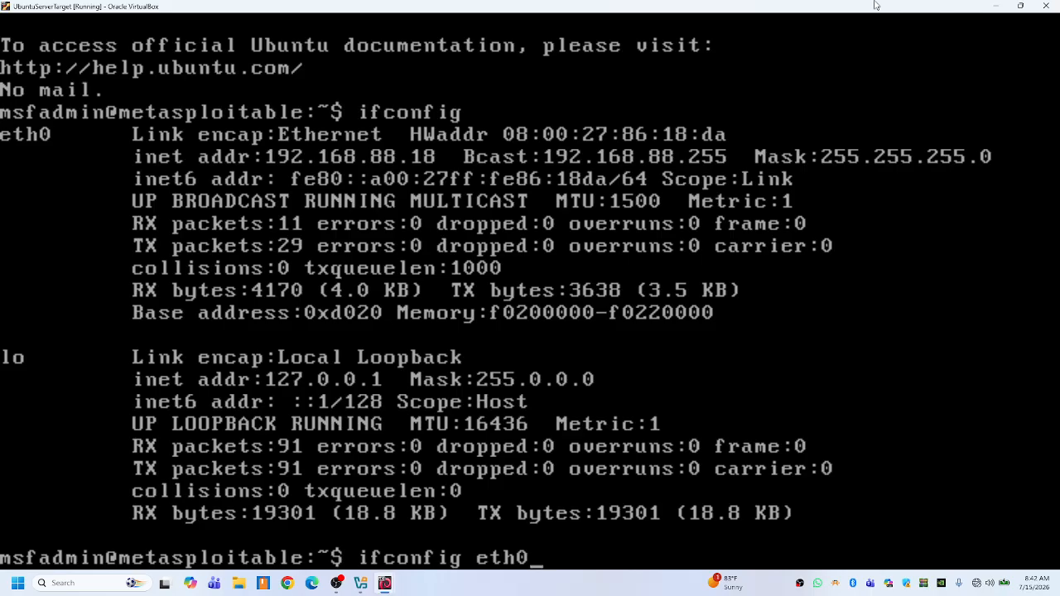
{"action": "key", "text": "Return"}
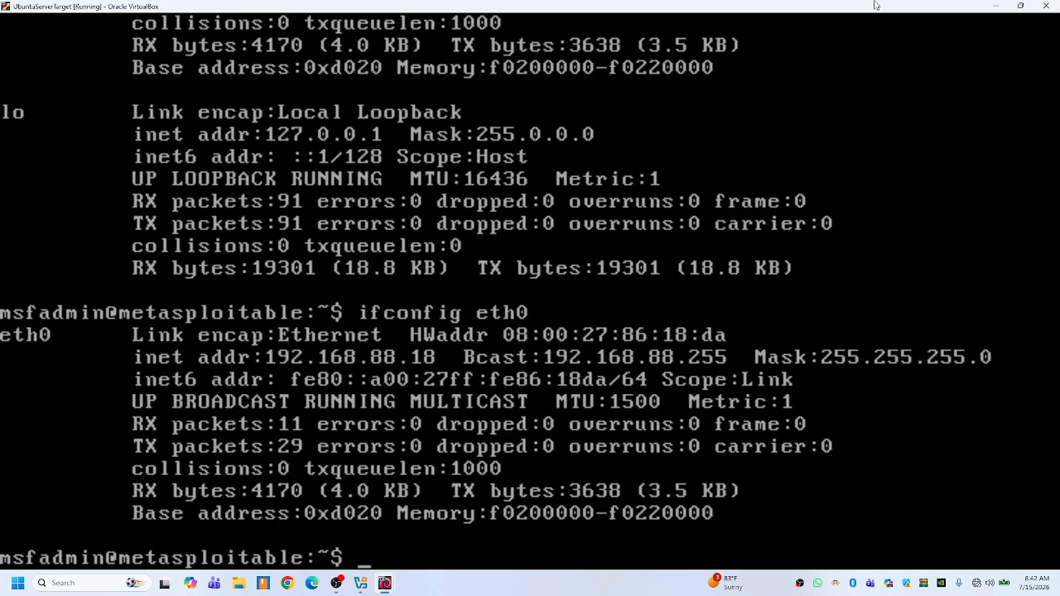
Log out of the UbuntuServerTarget console session with the exit command
{"action": "type", "text": "exi"}
{"action": "type", "text": "t"}
{"action": "key", "text": "Return"}
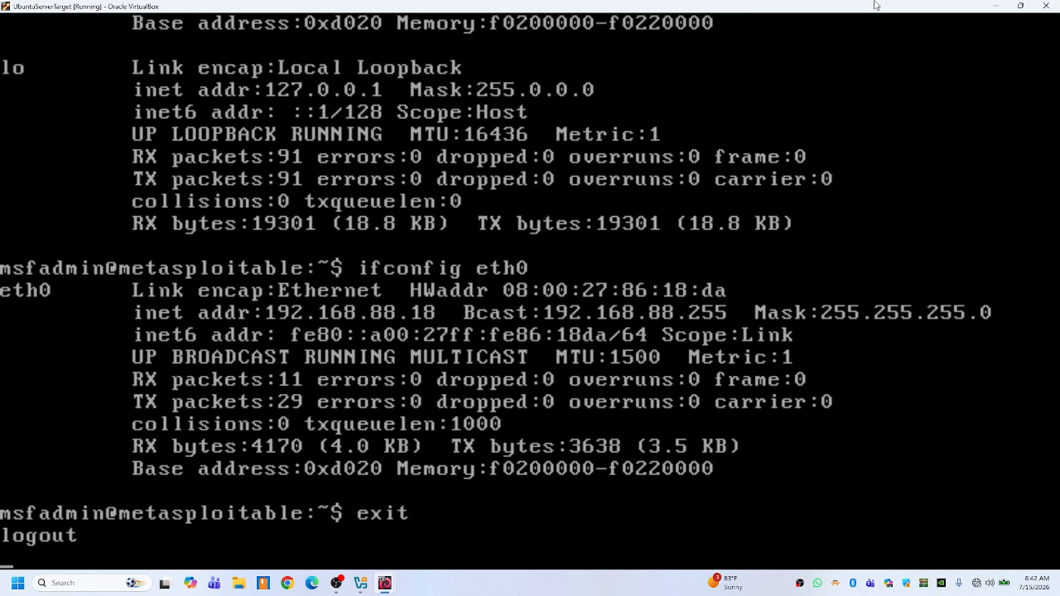
{"action": "key", "text": "Return"}
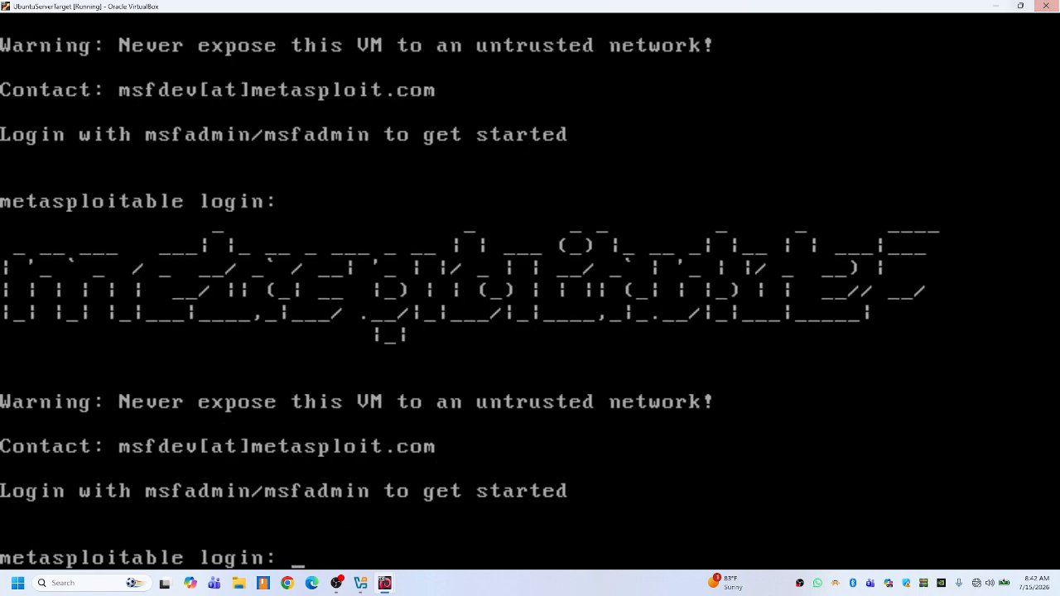
Switch to the Kali virtual machine and log in with the account's username and password
{"action": "left_click", "coordinate": [996, 6]}
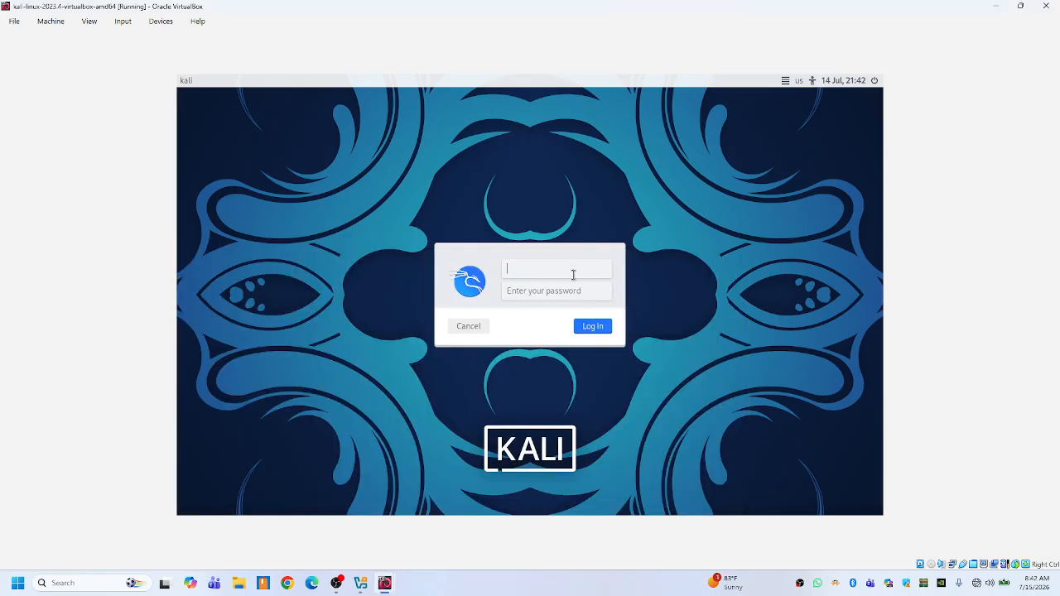
{"action": "type", "text": "kali"}
{"action": "key", "text": "Tab"}
{"action": "type", "text": "kali"}
{"action": "key", "text": "Return"}
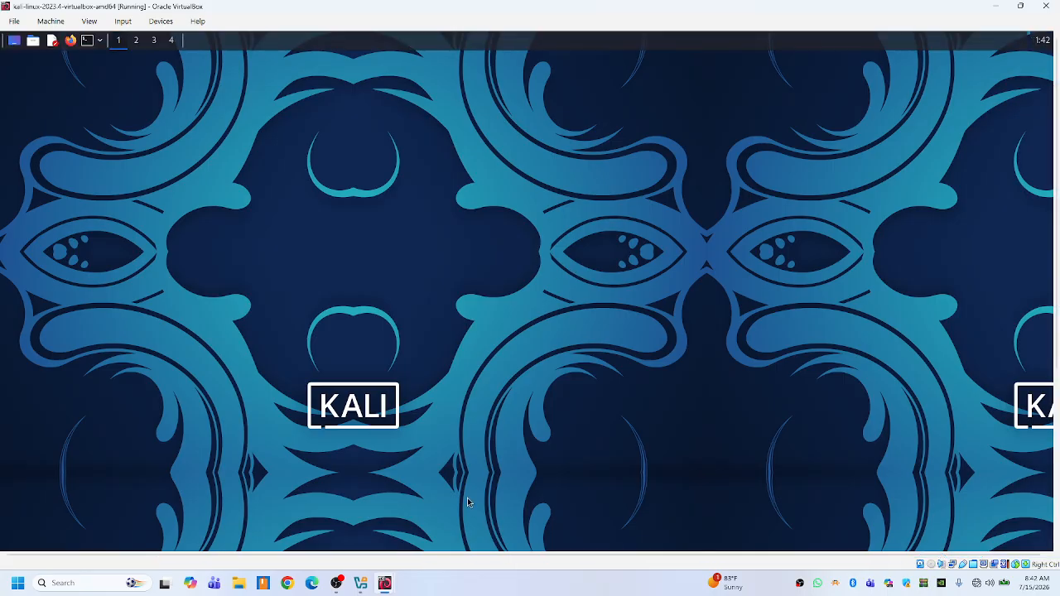
Open a terminal in Kali, run ifconfig eth0 and highlight the inet address in the output
{"action": "left_click", "coordinate": [106, 41]}
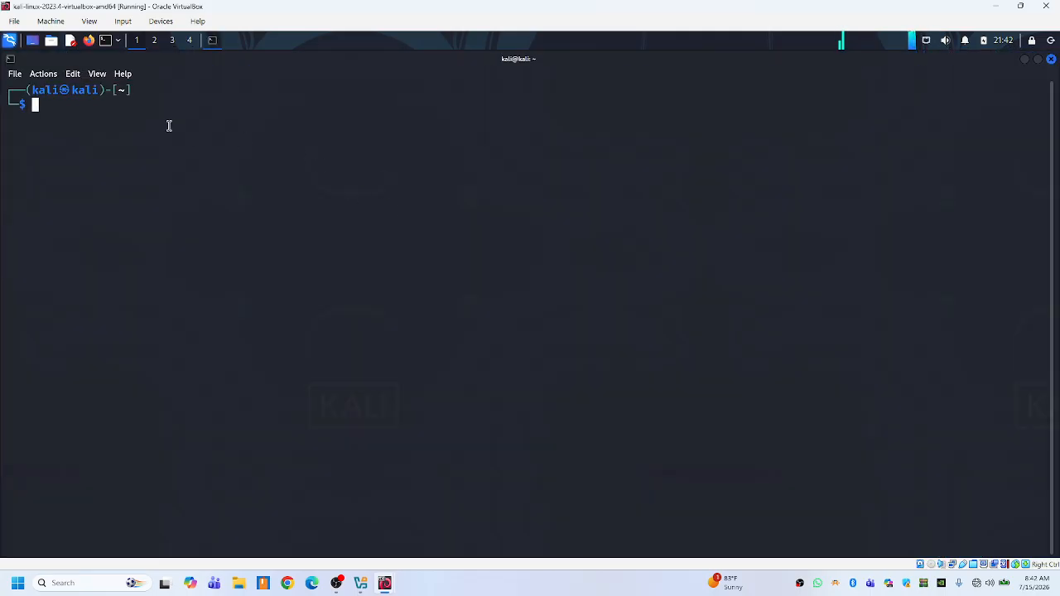
{"action": "type", "text": "ifconfig"}
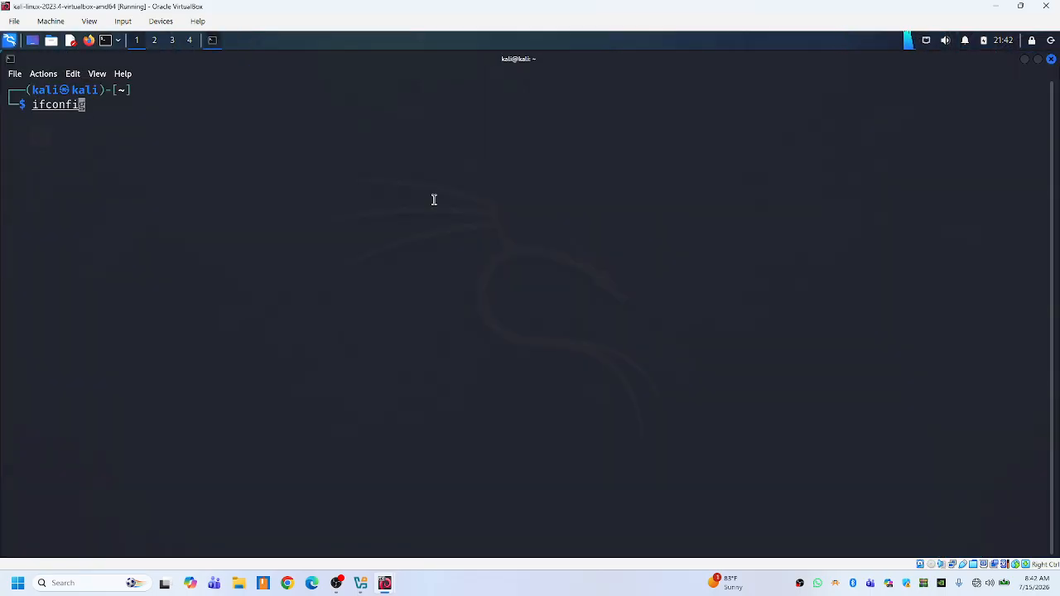
{"action": "type", "text": " eth0"}
{"action": "key", "text": "Return"}
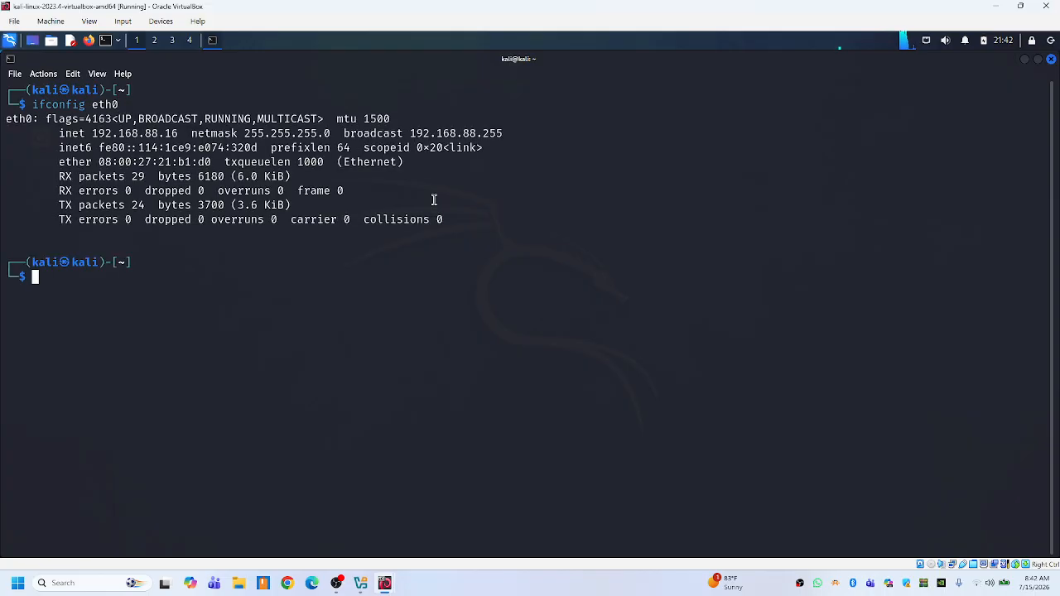
{"action": "left_click_drag", "start_coordinate": [98, 134], "coordinate": [188, 134]}
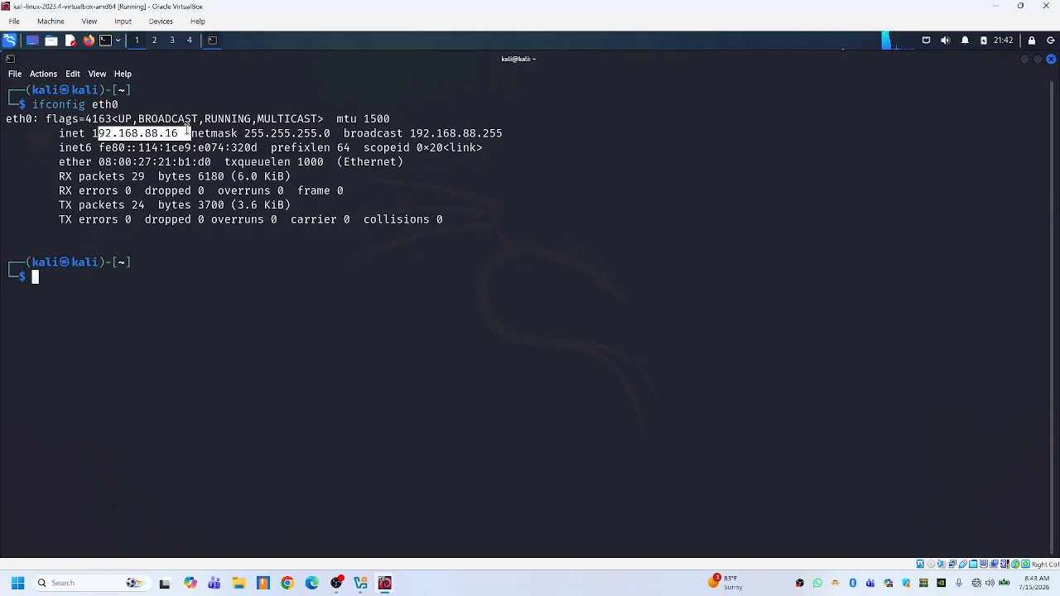
{"action": "left_click", "coordinate": [149, 136]}
{"action": "left_click_drag", "start_coordinate": [149, 136], "coordinate": [190, 136]}
{"action": "left_click", "coordinate": [141, 144]}
{"action": "left_click", "coordinate": [337, 251]}
Ping Kali's own address 192.168.88.16 from the Kali terminal and stop the ping
{"action": "type", "text": "ping 192.168."}
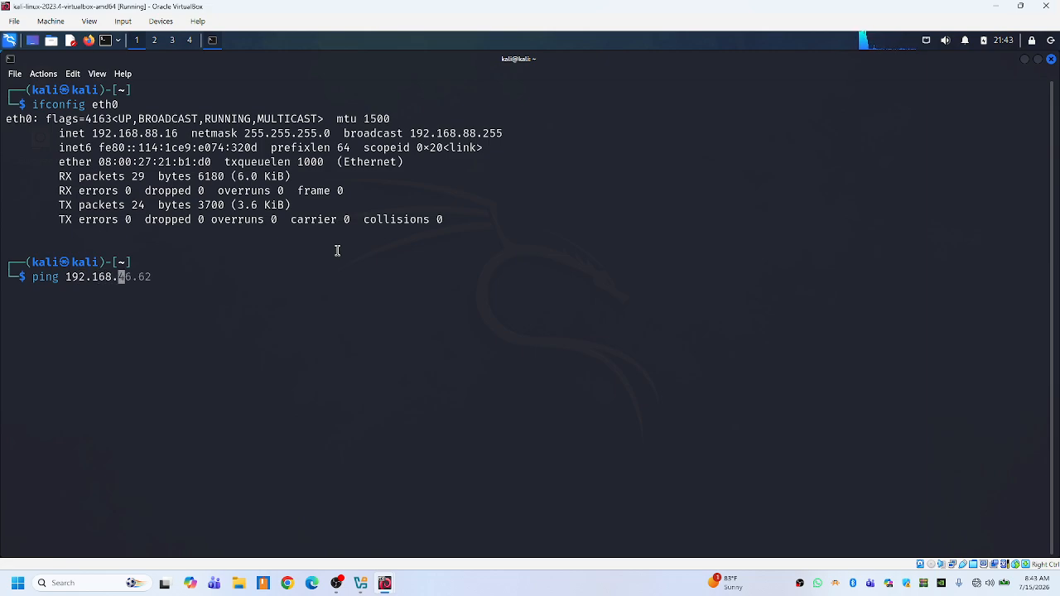
{"action": "type", "text": "88.16"}
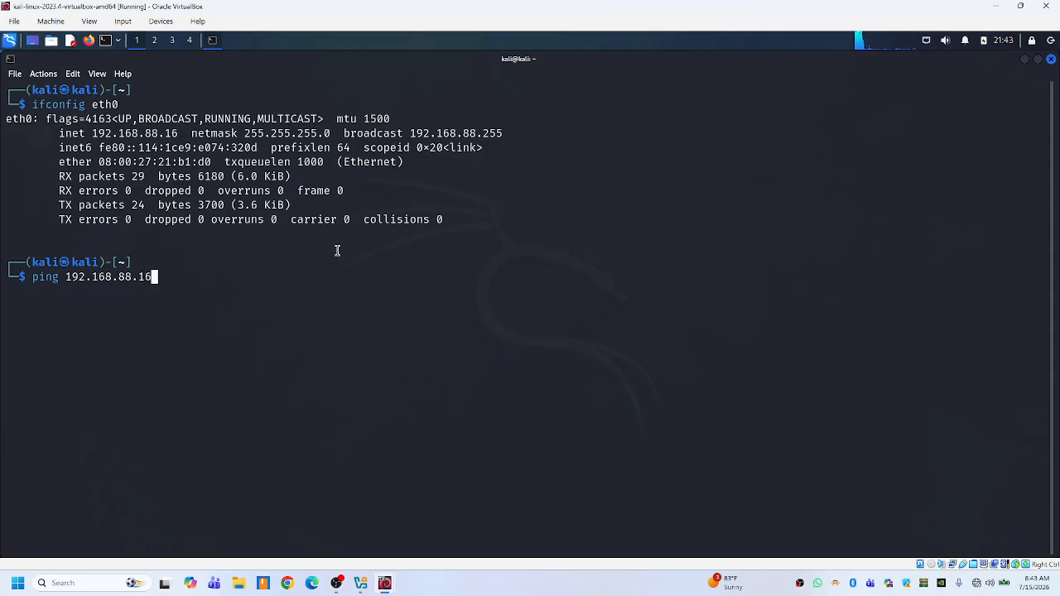
{"action": "key", "text": "Return"}
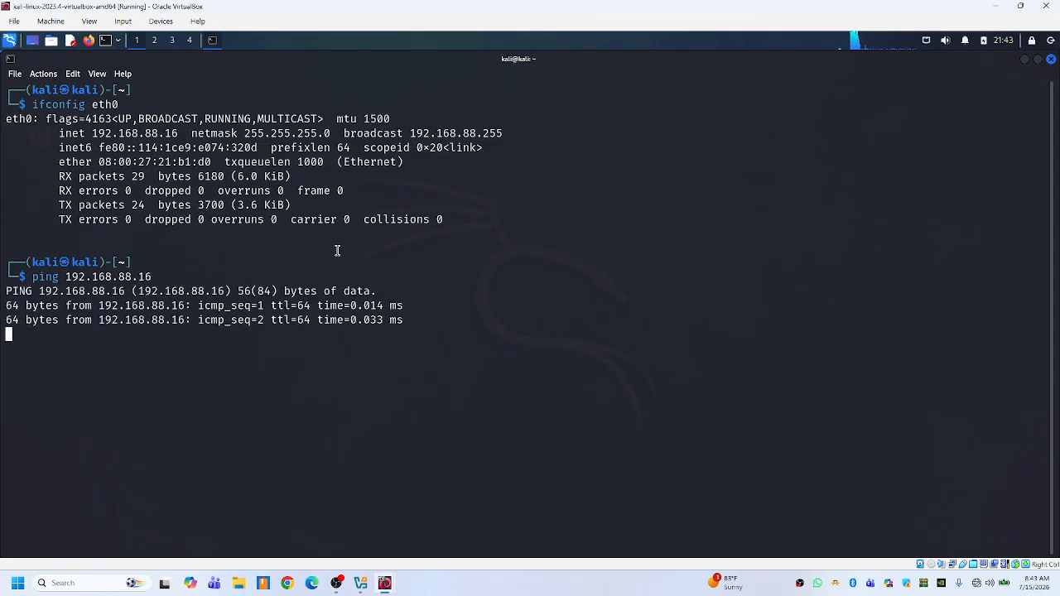
{"action": "key", "text": "ctrl+c"}
Ping UbuntuServerTarget at 192.168.88.18 from the Kali terminal and stop the ping
{"action": "key", "text": "Up"}
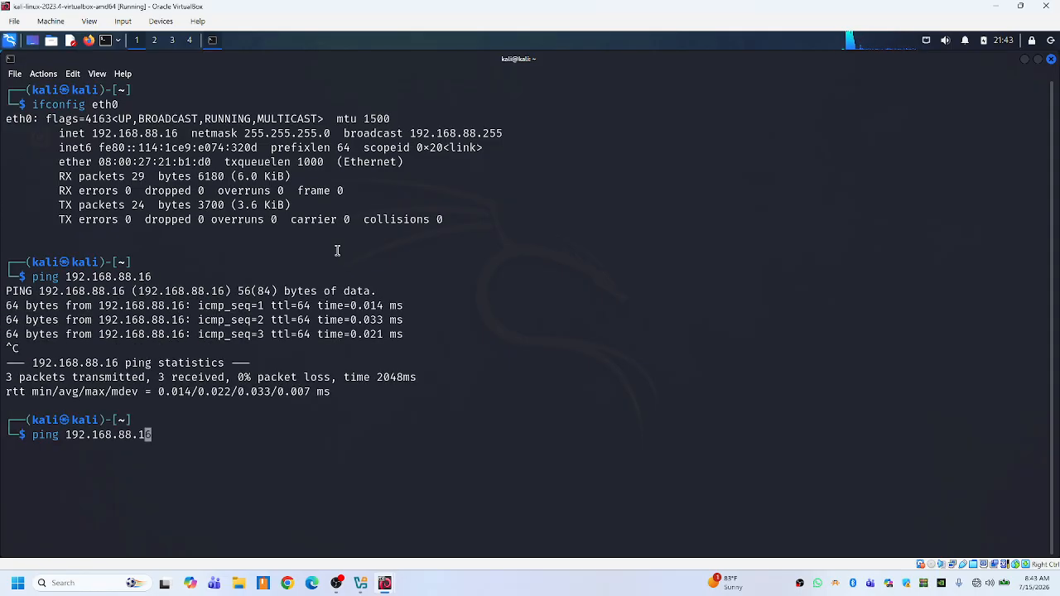
{"action": "key", "text": "BackSpace"}
{"action": "type", "text": "8"}
{"action": "key", "text": "Return"}
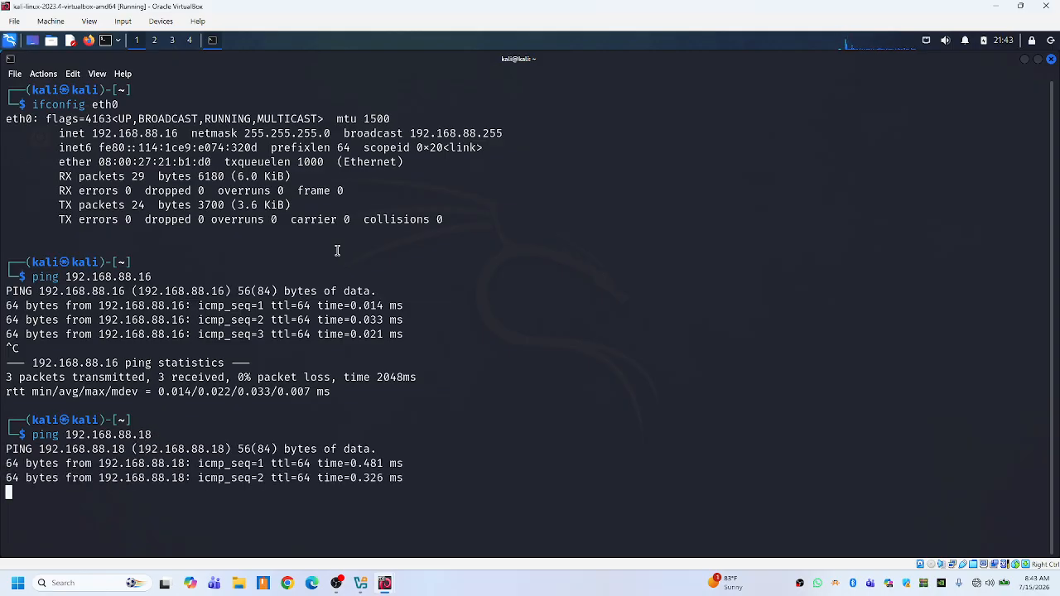
{"action": "key", "text": "ctrl+c"}
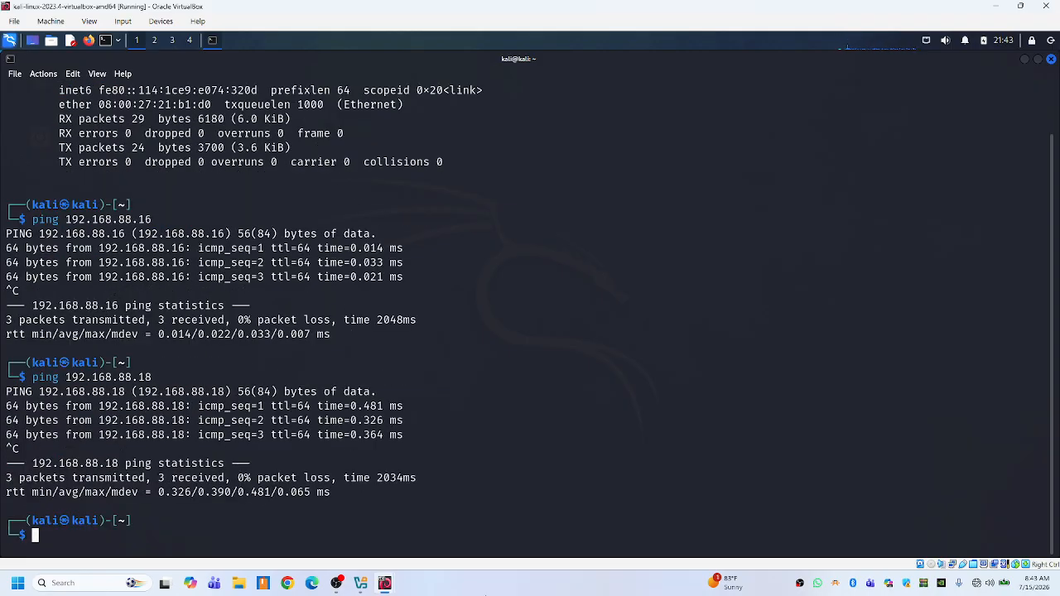
Switch to the UbuntuServerTarget machine and log in again with the account's username and password
{"action": "mouse_move", "coordinate": [384, 583]}
{"action": "left_click", "coordinate": [435, 530]}
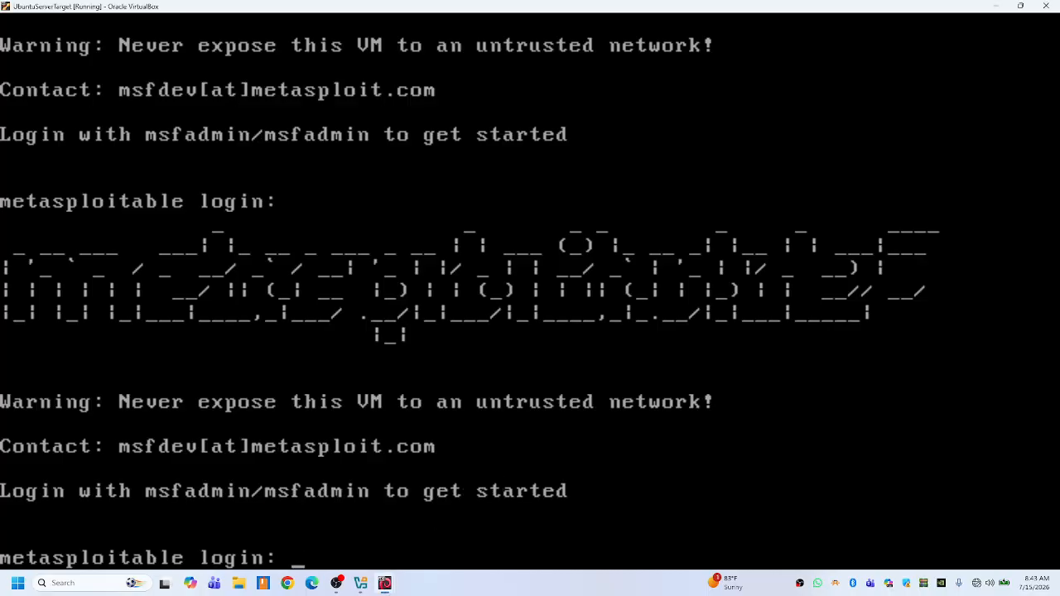
{"action": "type", "text": "msfadmin"}
{"action": "key", "text": "Return"}
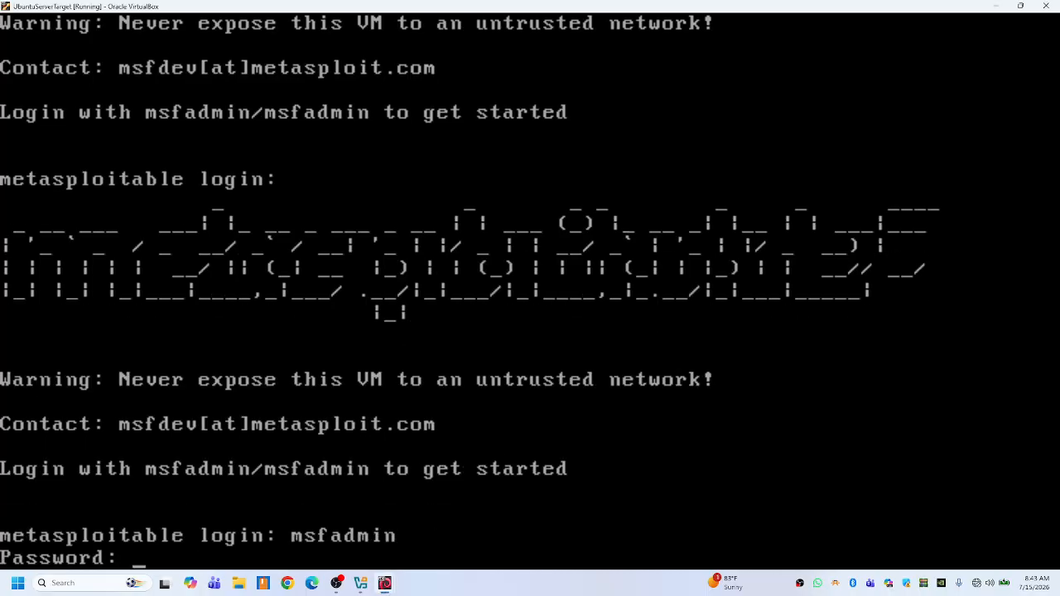
{"action": "type", "text": "msfadmin"}
{"action": "key", "text": "Return"}
Ping the Kali machine at 192.168.88.16 from UbuntuServerTarget and stop the ping
{"action": "type", "text": "ping "}
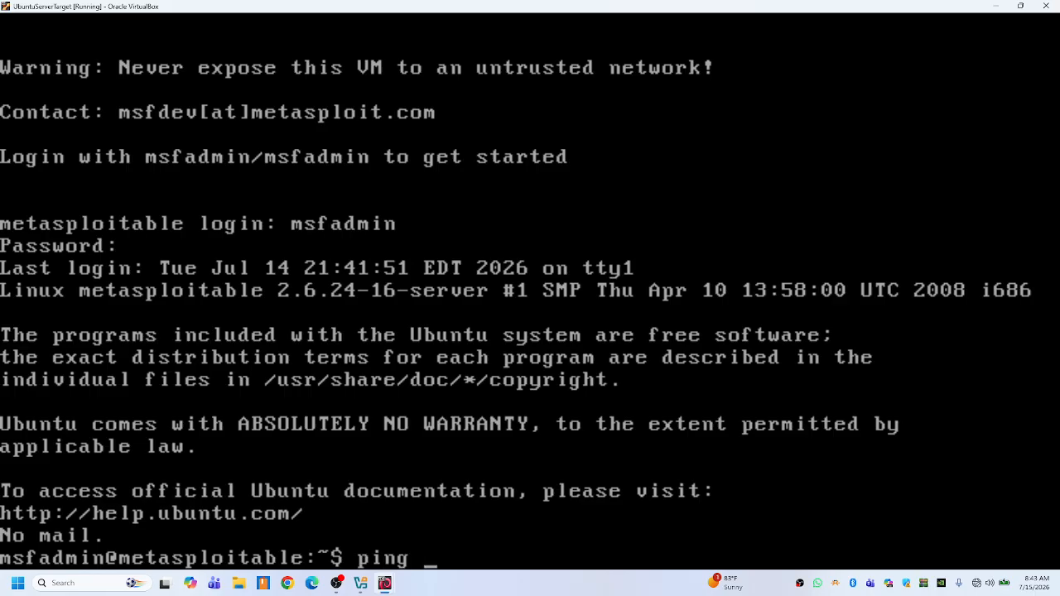
{"action": "type", "text": "192.168.88.16"}
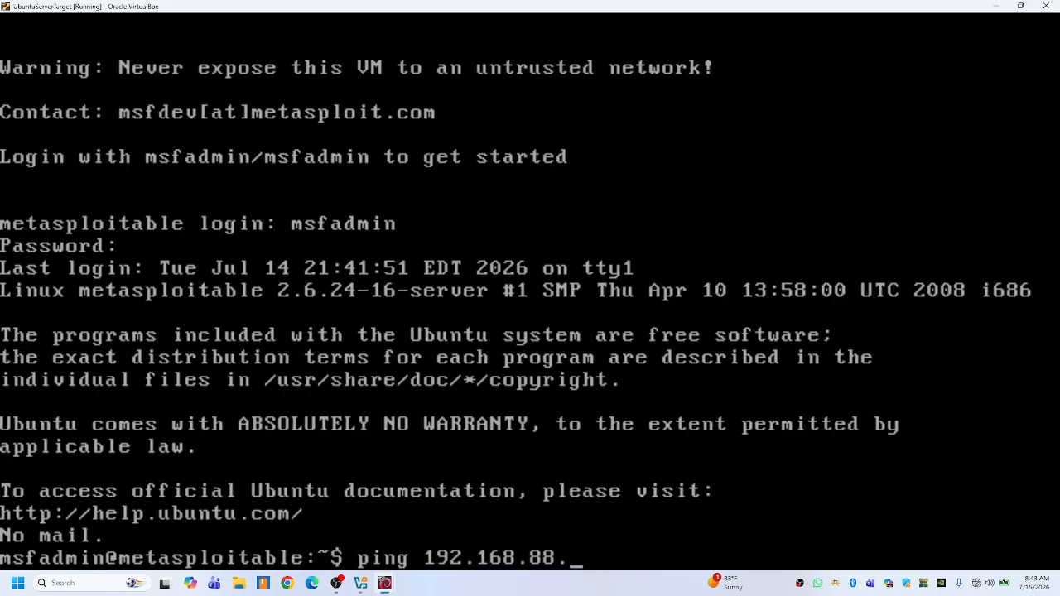
{"action": "key", "text": "Return"}
{"action": "key", "text": "ctrl+c"}
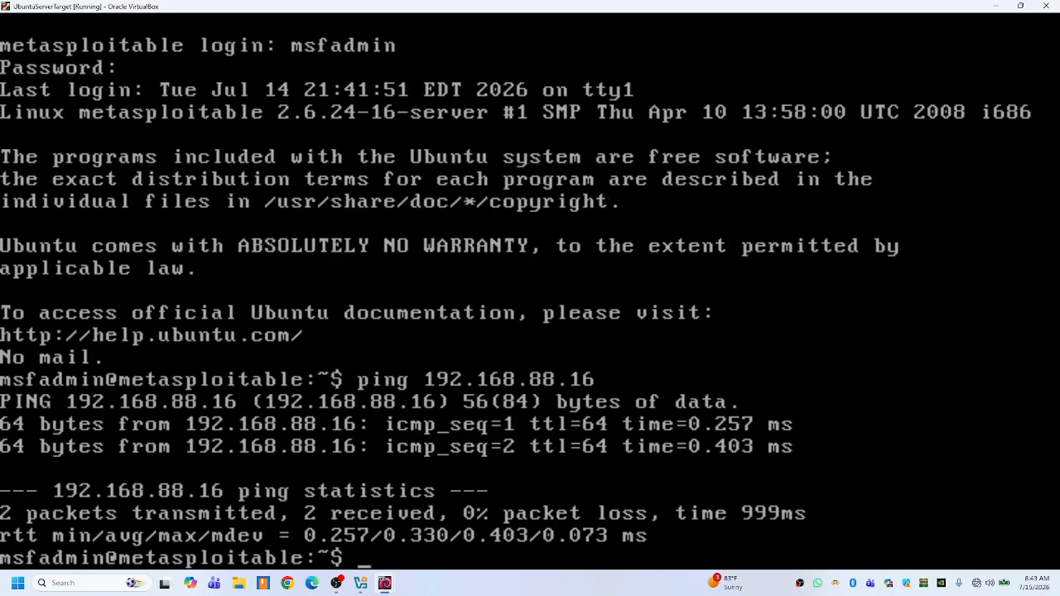
Ping UbuntuServerTarget's own address 192.168.88.18 from its console and stop the ping
{"action": "key", "text": "Up"}
{"action": "key", "text": "BackSpace"}
{"action": "type", "text": "8"}
{"action": "key", "text": "Return"}
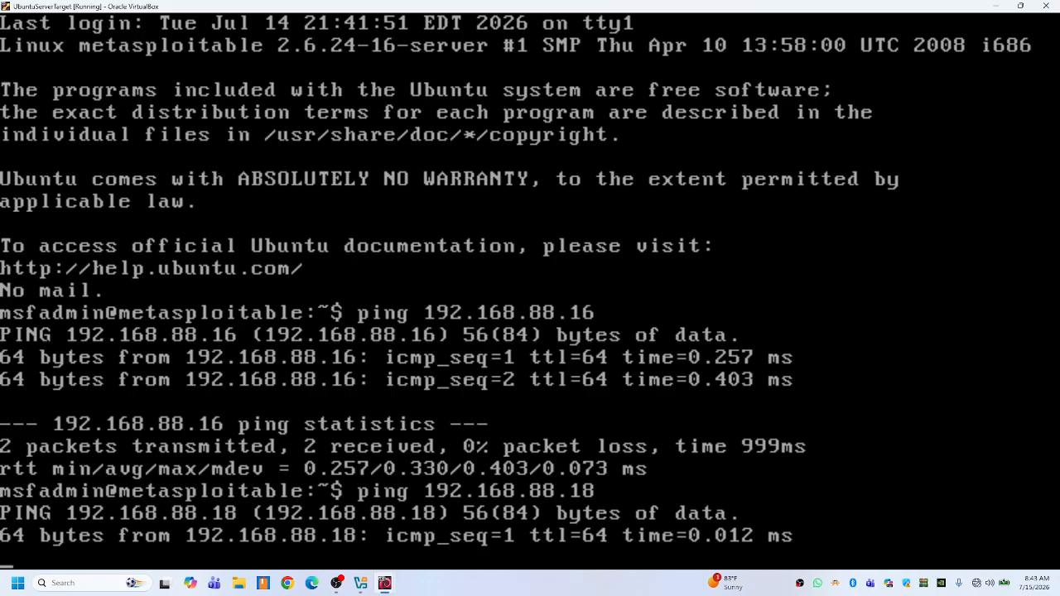
{"action": "key", "text": "ctrl+c"}
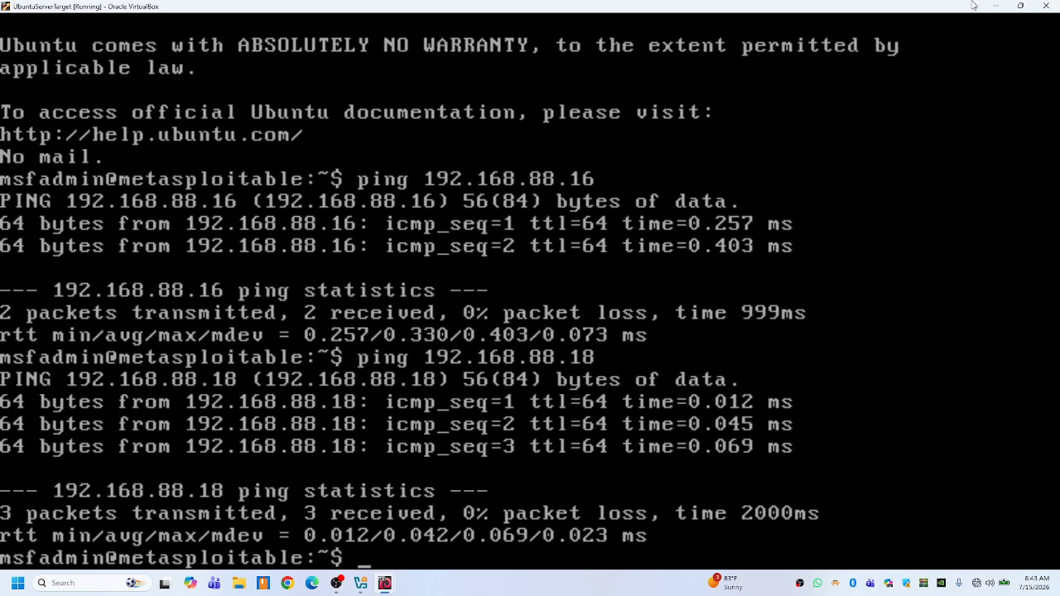
Return to the Kali machine, review the ifconfig and ping output in the terminal, and minimize the terminal window
{"action": "left_click", "coordinate": [996, 6]}
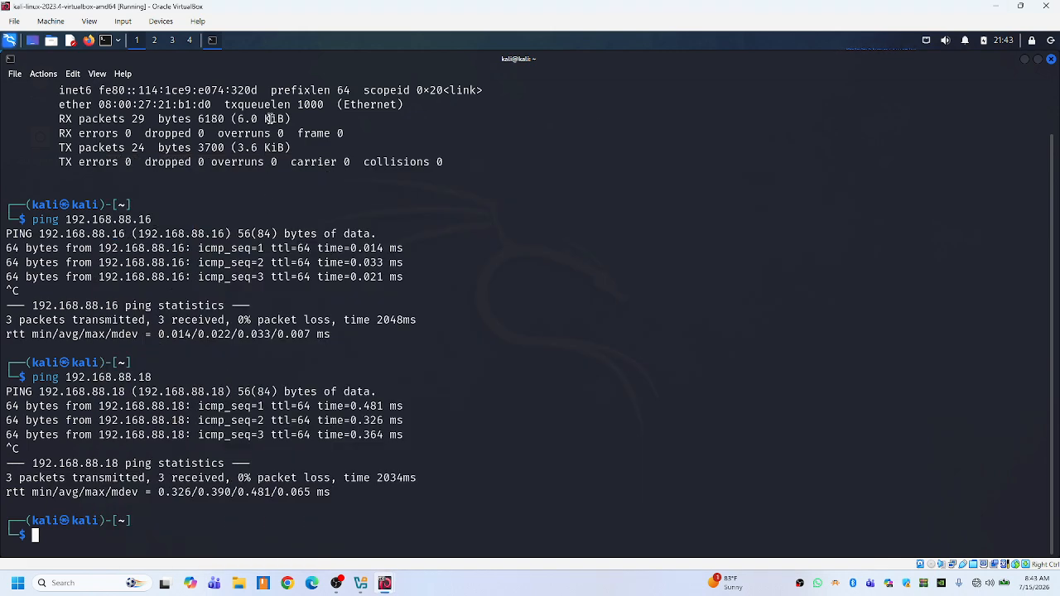
{"action": "left_click_drag", "start_coordinate": [267, 118], "coordinate": [402, 463]}
{"action": "left_click", "coordinate": [452, 327]}
{"action": "left_click_drag", "start_coordinate": [437, 144], "coordinate": [466, 447]}
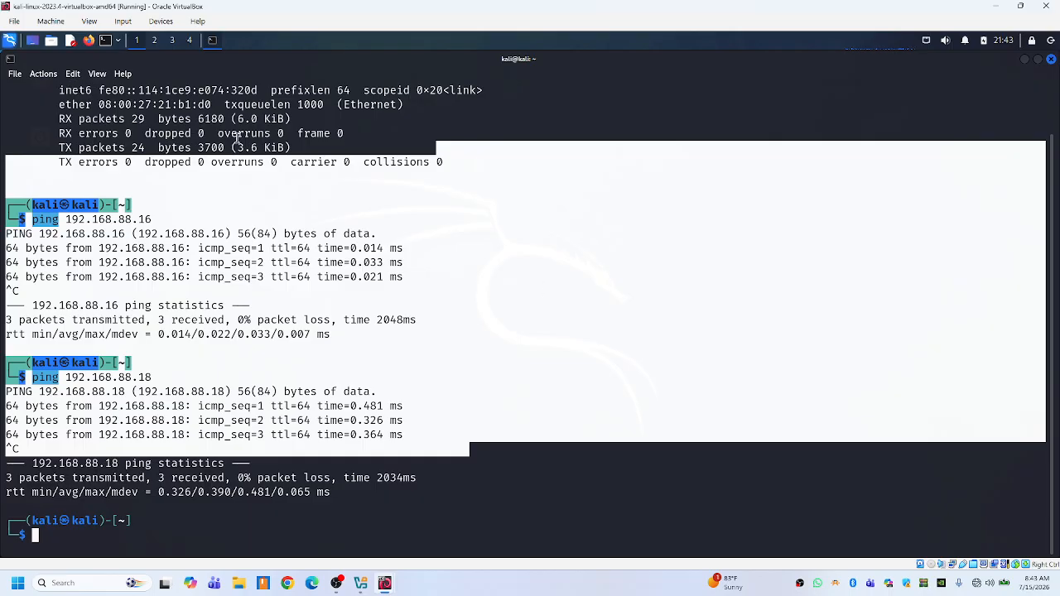
{"action": "scroll", "coordinate": [488, 366], "scroll_direction": "up", "scroll_amount": 2}
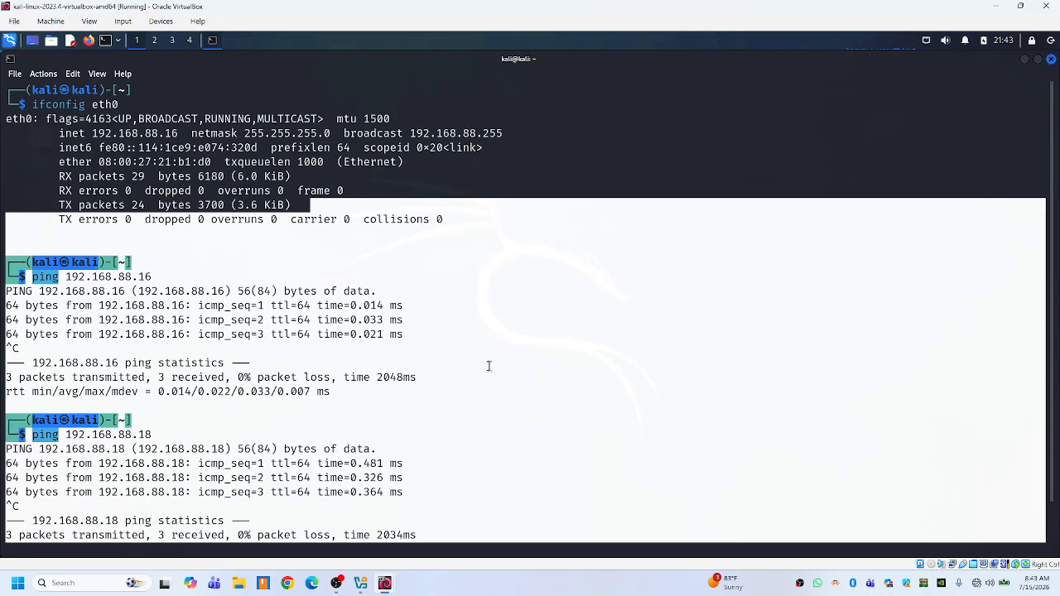
{"action": "scroll", "coordinate": [457, 283], "scroll_direction": "down", "scroll_amount": 2}
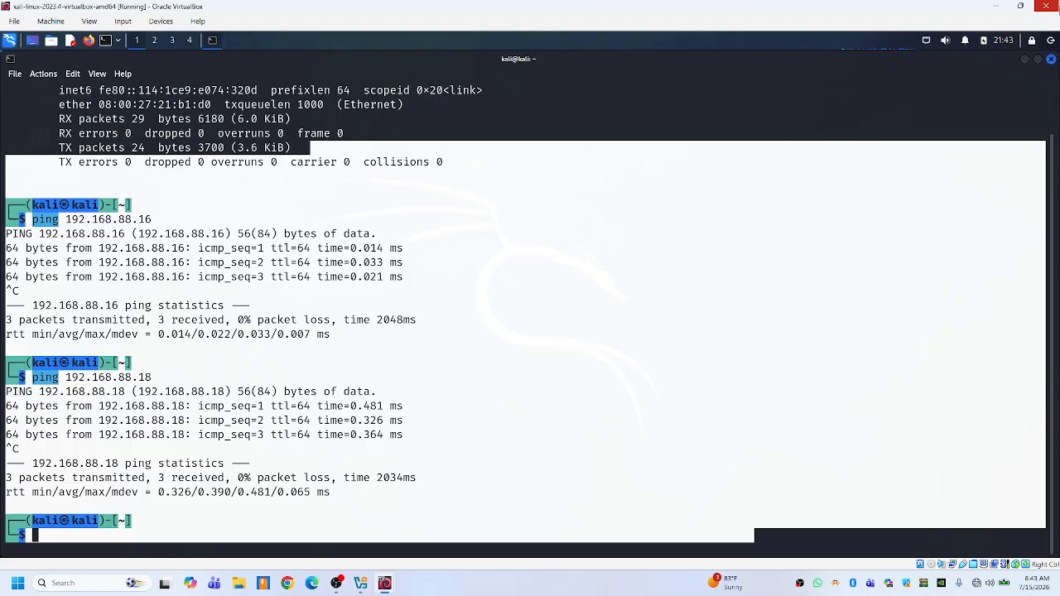
{"action": "left_click", "coordinate": [1025, 59]}
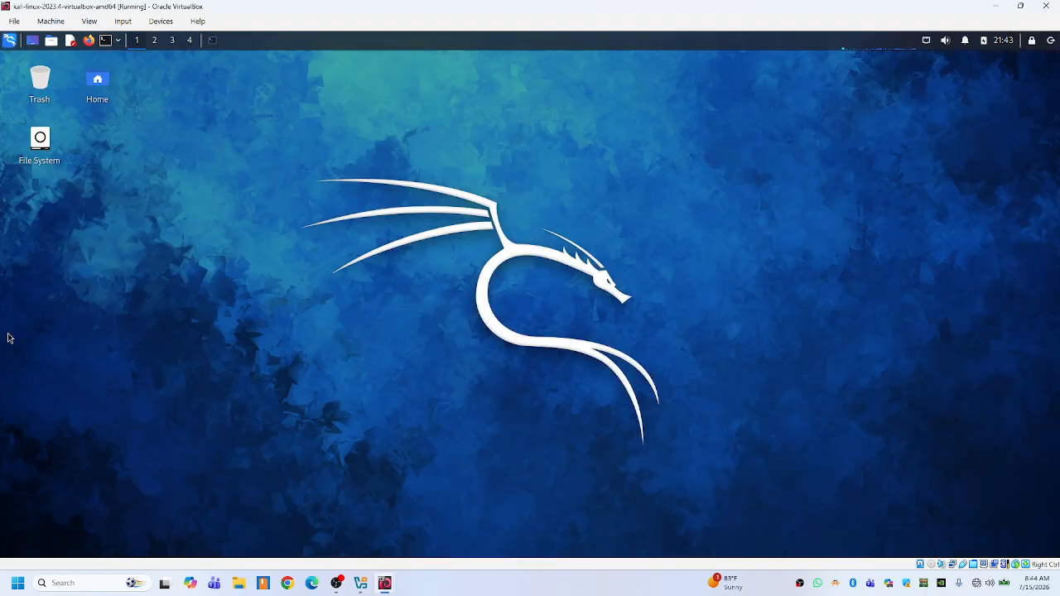